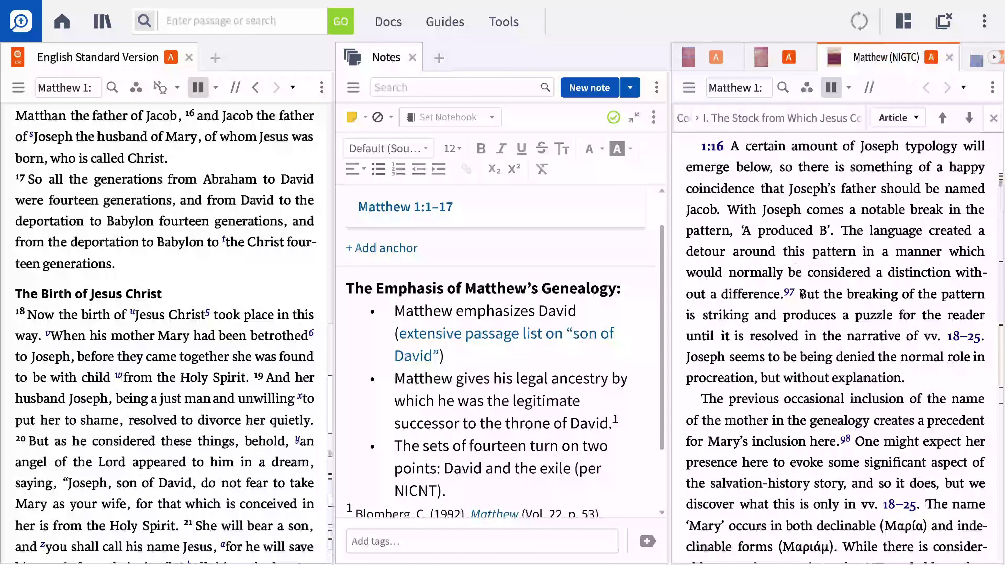
Highlight in yellow the passage from "But the breaking of the pattern" to "without explanation" in the Matthew (NIGTC) comment on 1:16.
left_click_drag(800, 295, 917, 379)
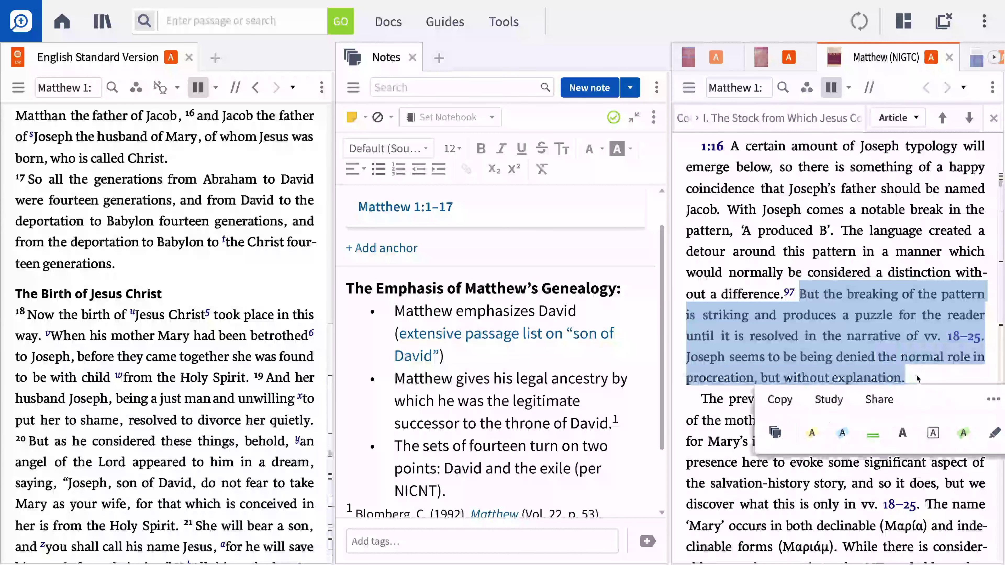
left_click(816, 430)
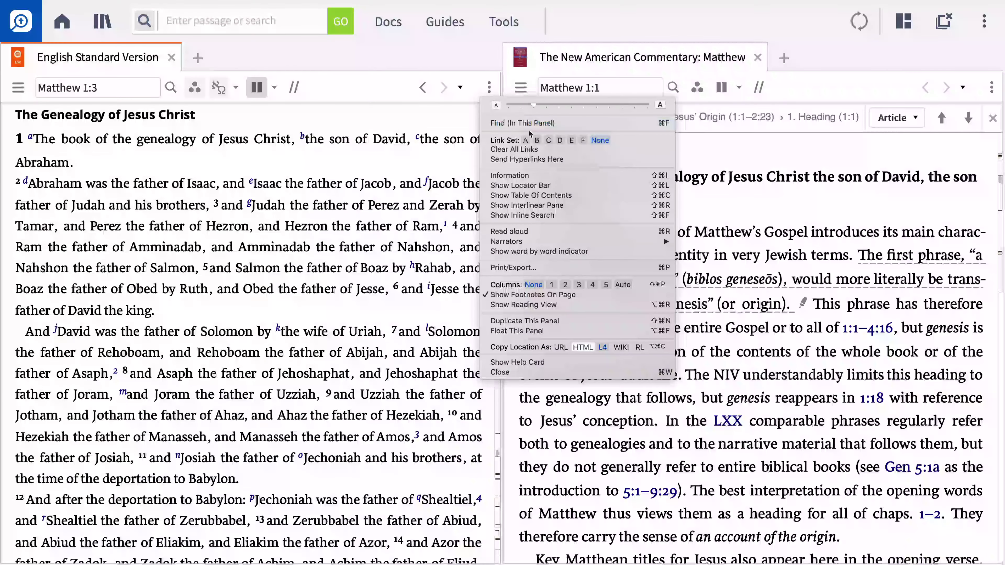
Assign the English Standard Version panel to link set A.
left_click(526, 141)
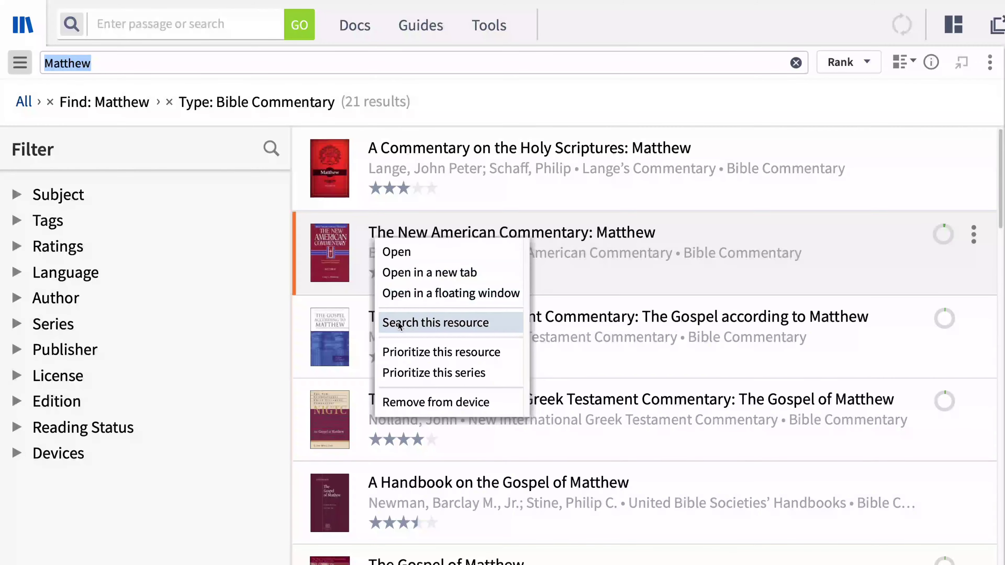
Prioritize the series that The New American Commentary: Matthew belongs to.
left_click(403, 372)
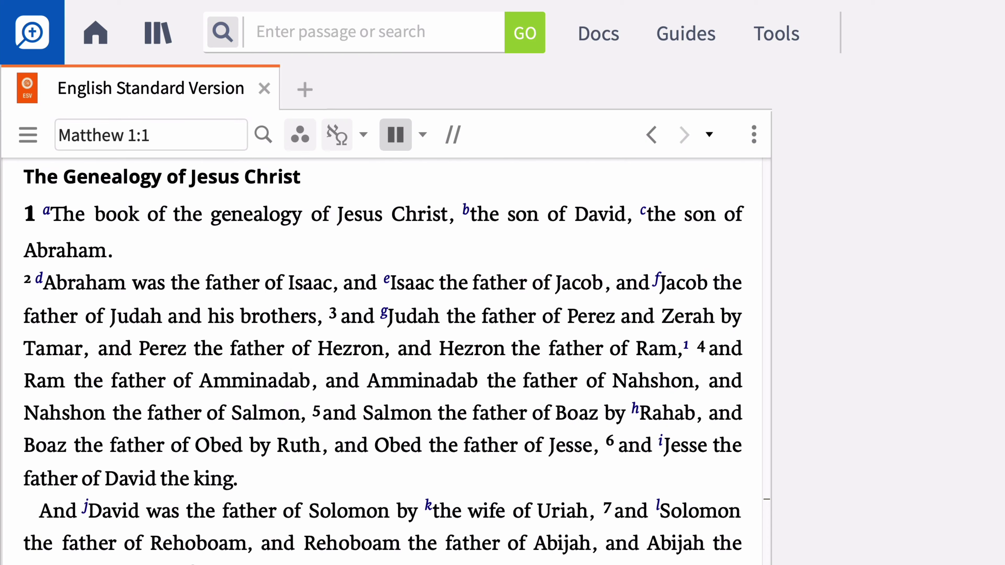
Search the library for "Matthew" and limit the results to the Bible Commentary type.
left_click(151, 38)
type("Matthew")
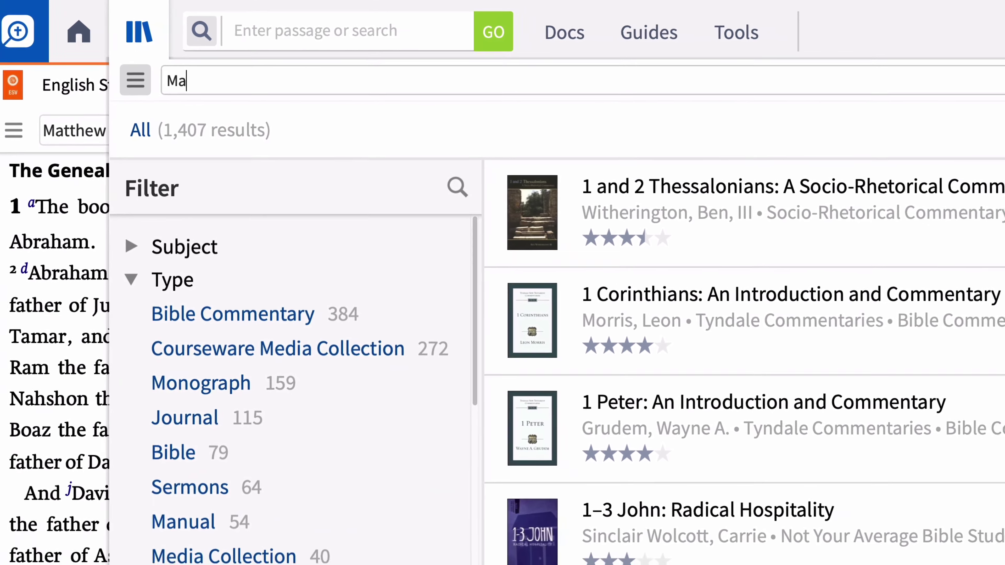
key("ctrl+a")
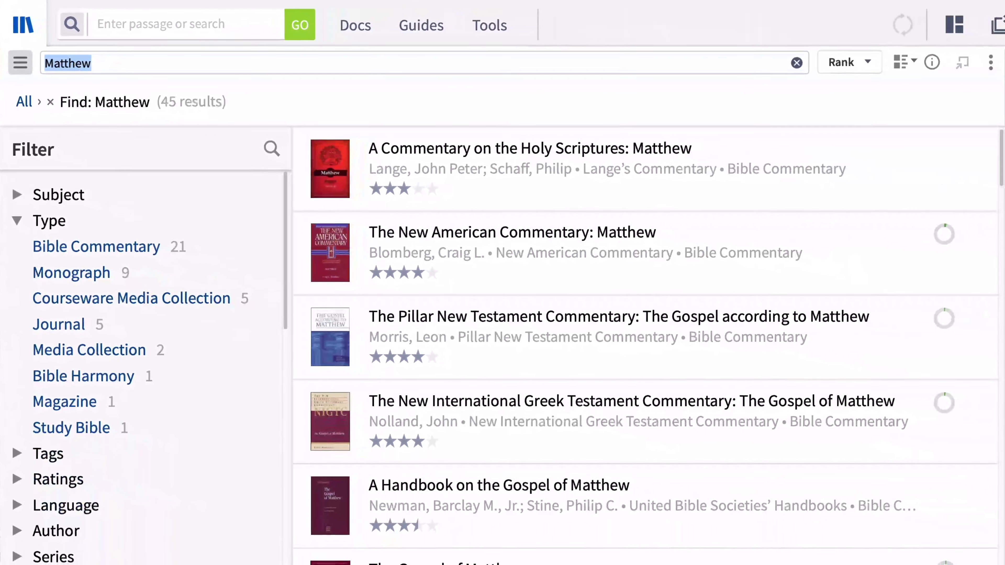
left_click(101, 244)
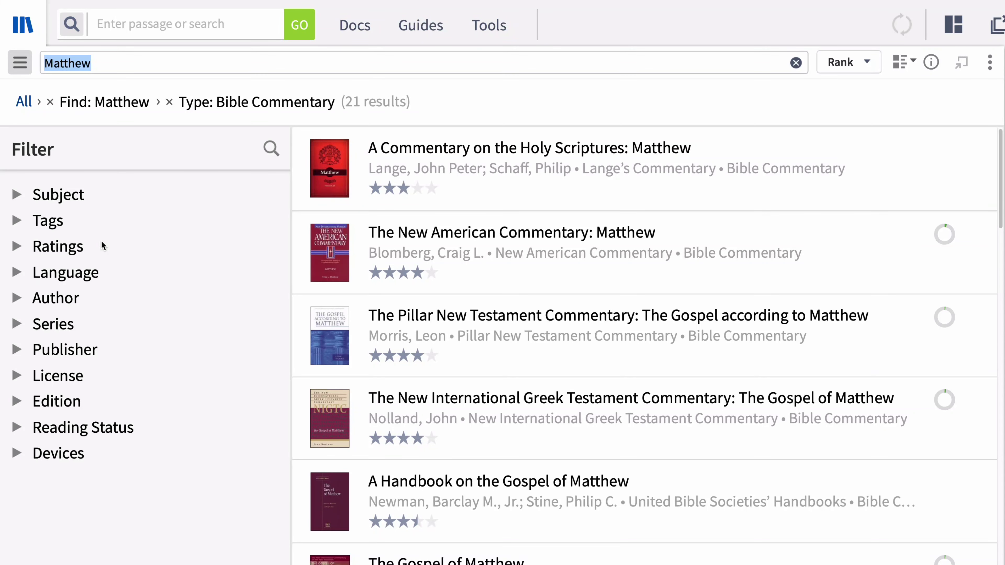
Prioritize the New American Commentary series and open The New American Commentary: Matthew.
right_click(374, 237)
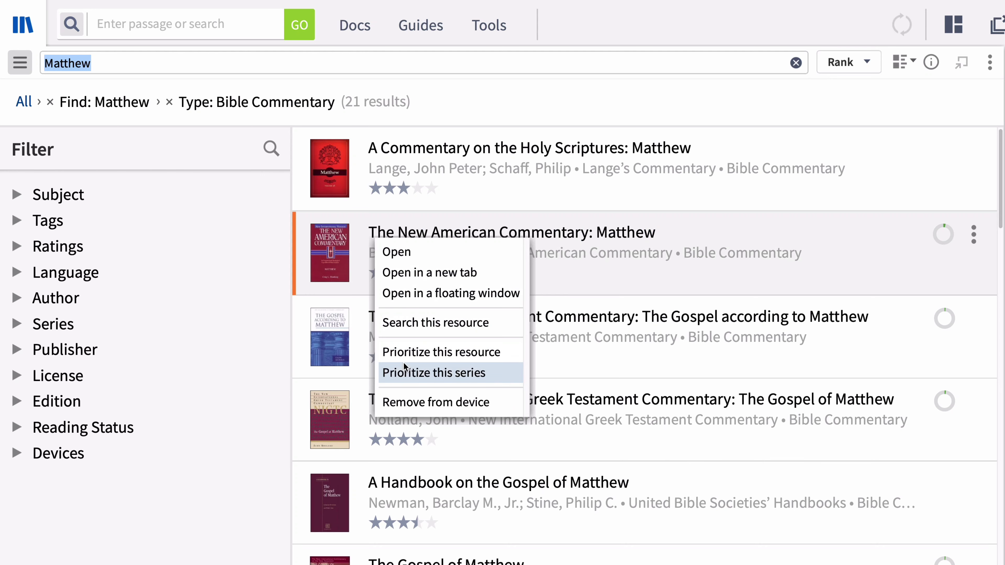
left_click(403, 372)
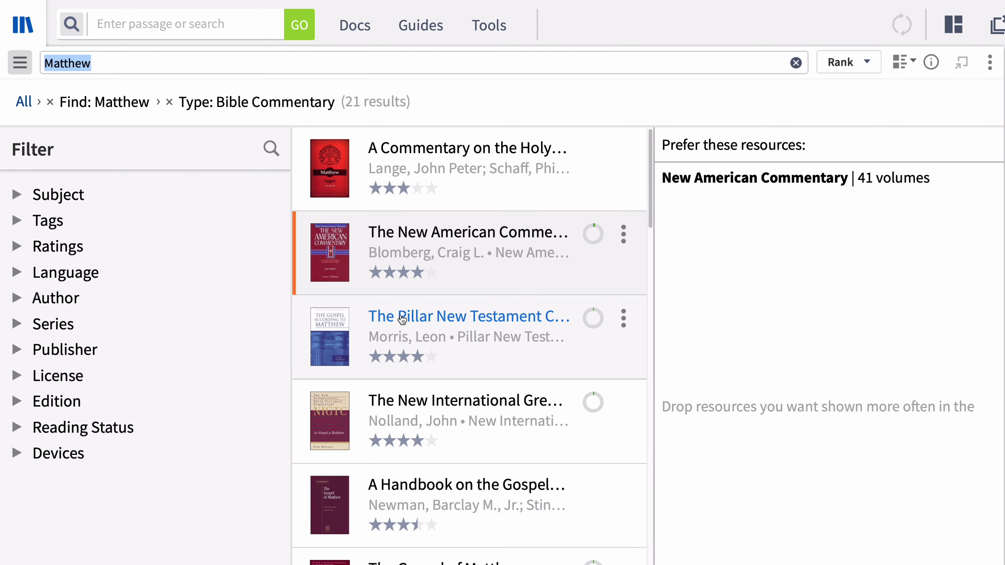
left_click(394, 232)
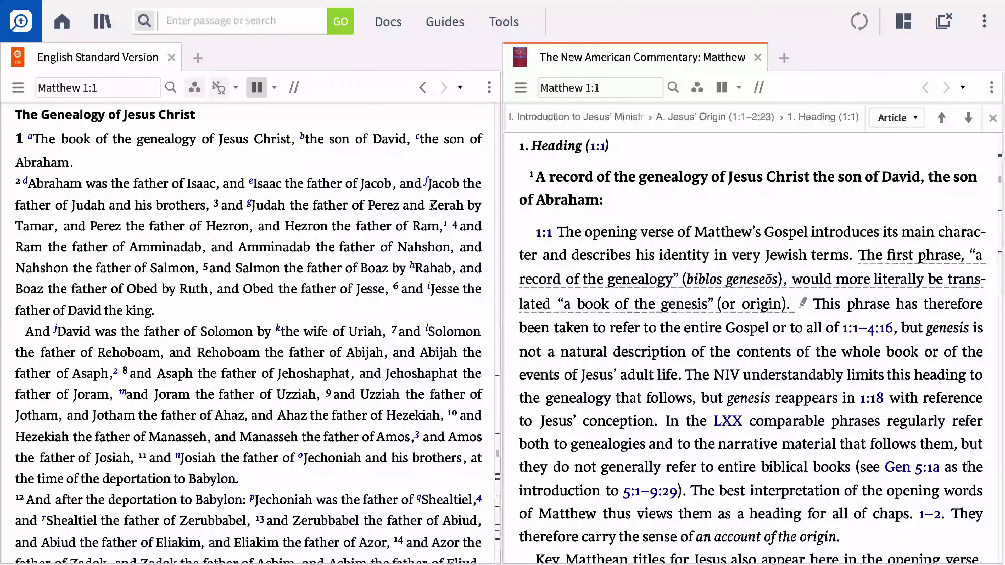
Link the English Standard Version and The New American Commentary: Matthew panels through link set A.
left_click(432, 205)
left_click(491, 94)
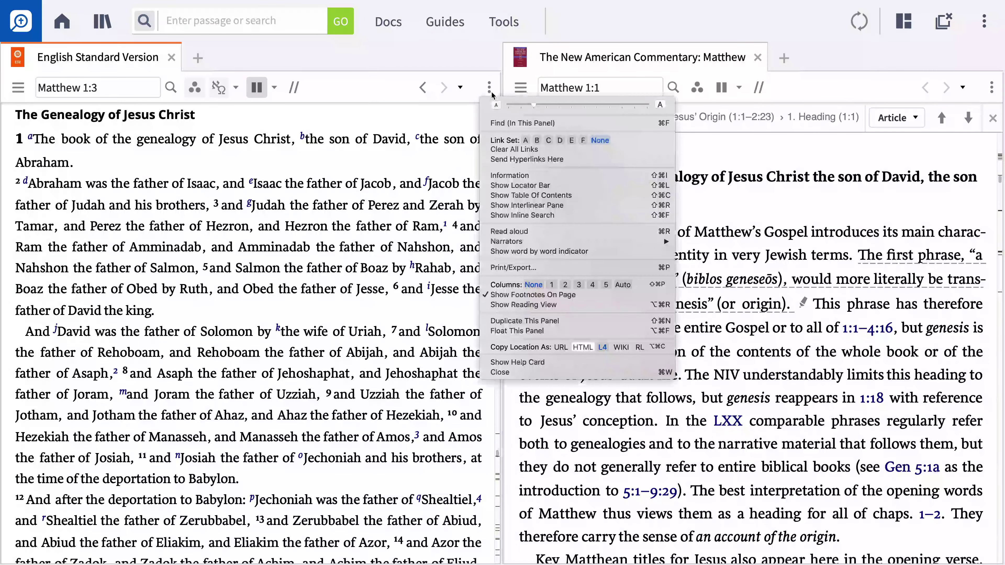
left_click(526, 140)
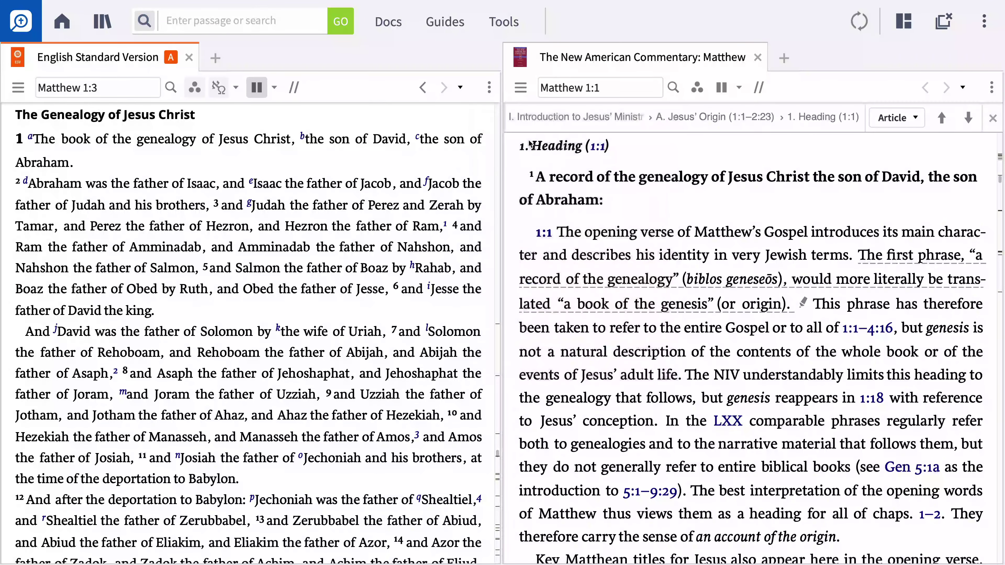
left_click(992, 87)
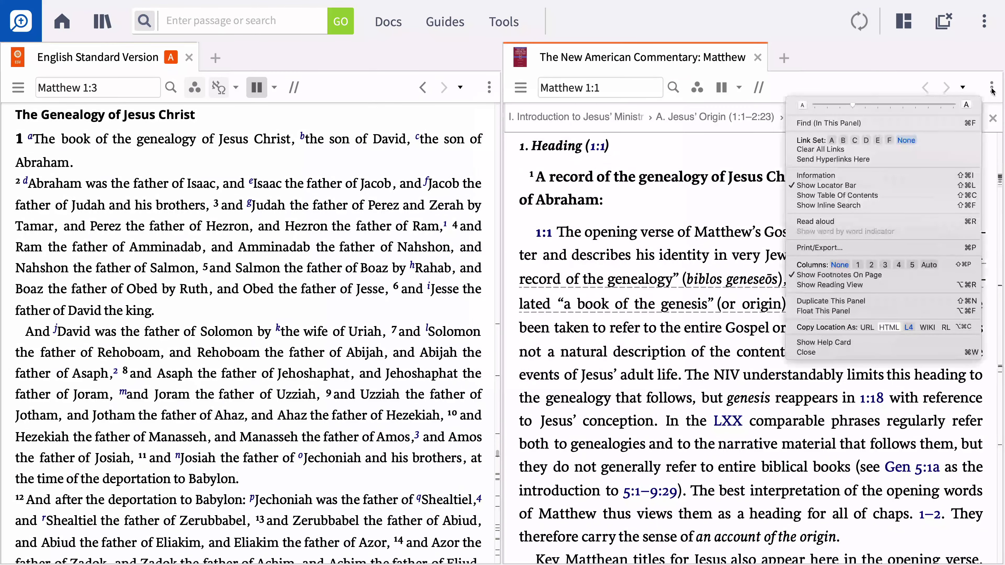
left_click(831, 140)
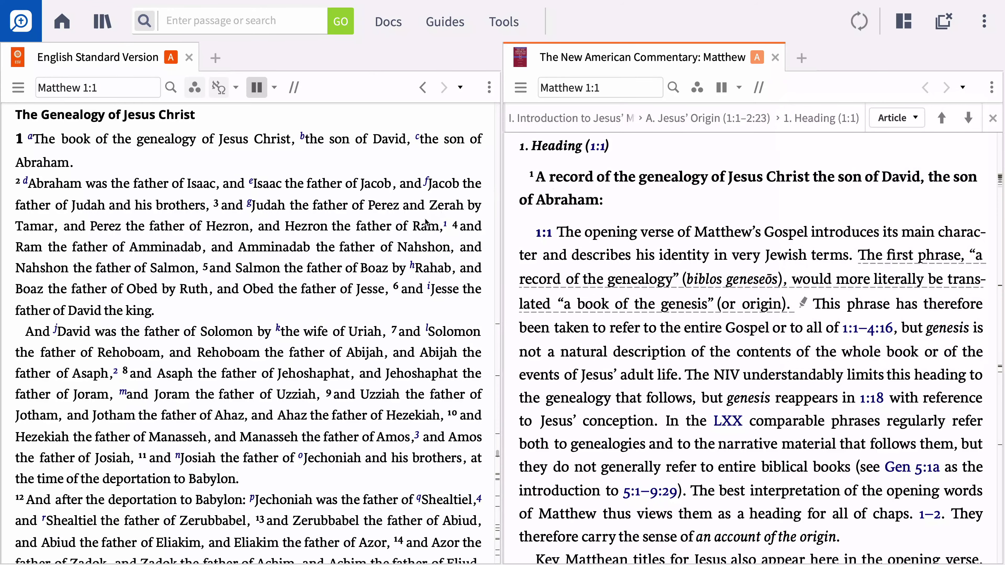
Test the linked panels by taking the Bible to Luke 3:23 and back to Matthew 1:2.
scroll(428, 222, "down", 3)
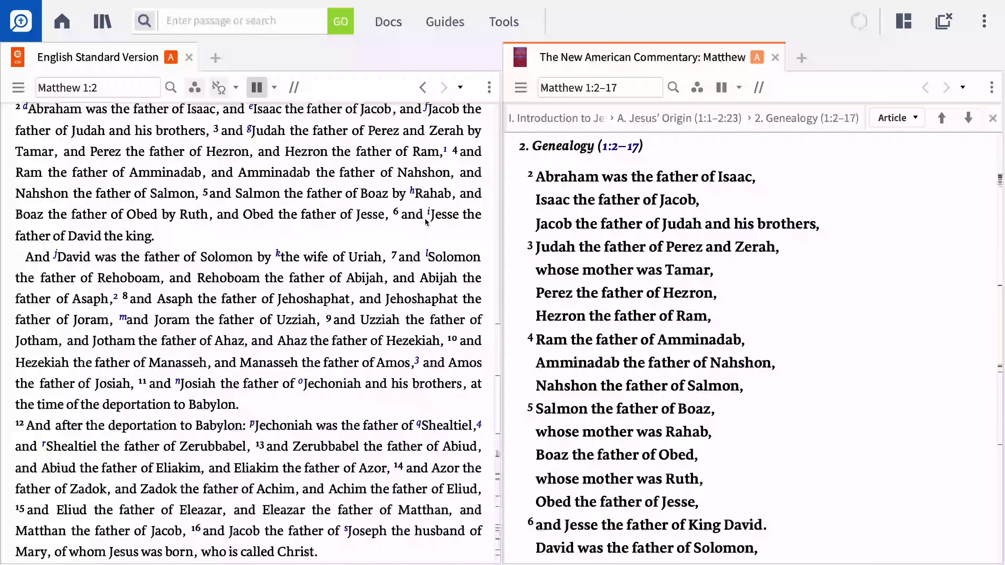
left_click(132, 90)
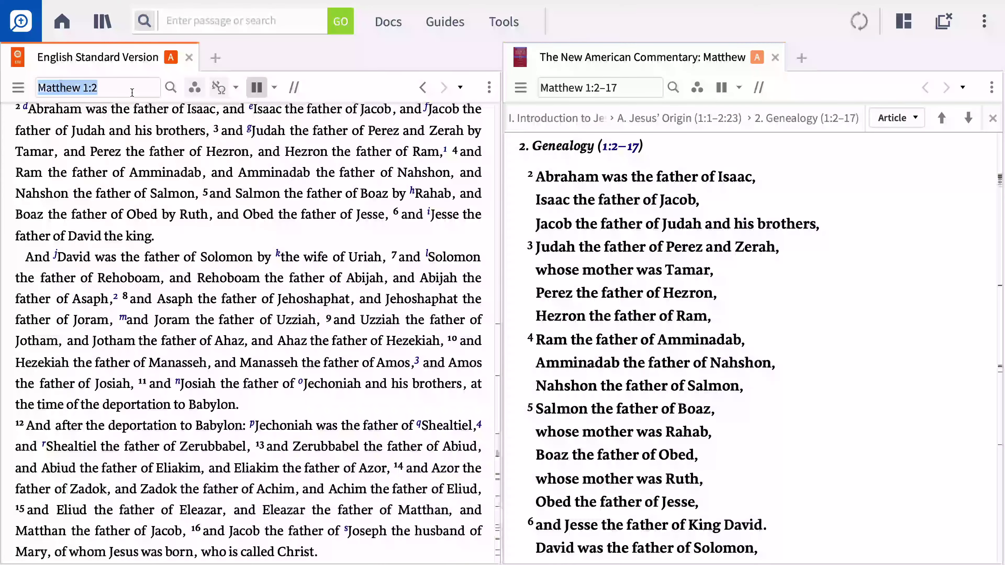
type("Luke 3:23")
key("Return")
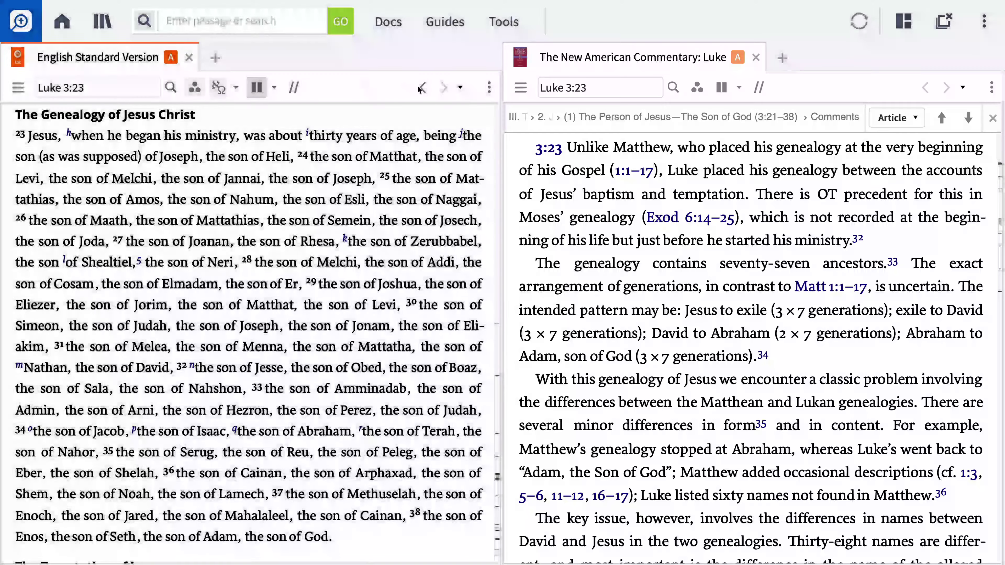
left_click(422, 88)
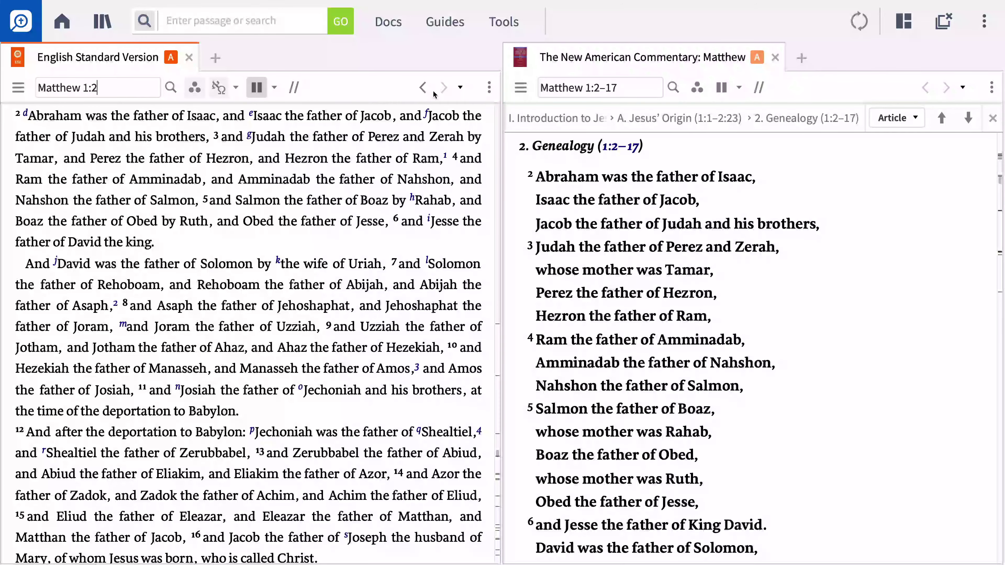
Highlight "David, however, is the central figure throughout the genealogy" in yellow in the commentary on Matthew 1:2–17.
scroll(706, 188, "down", 5)
scroll(706, 188, "down", 10)
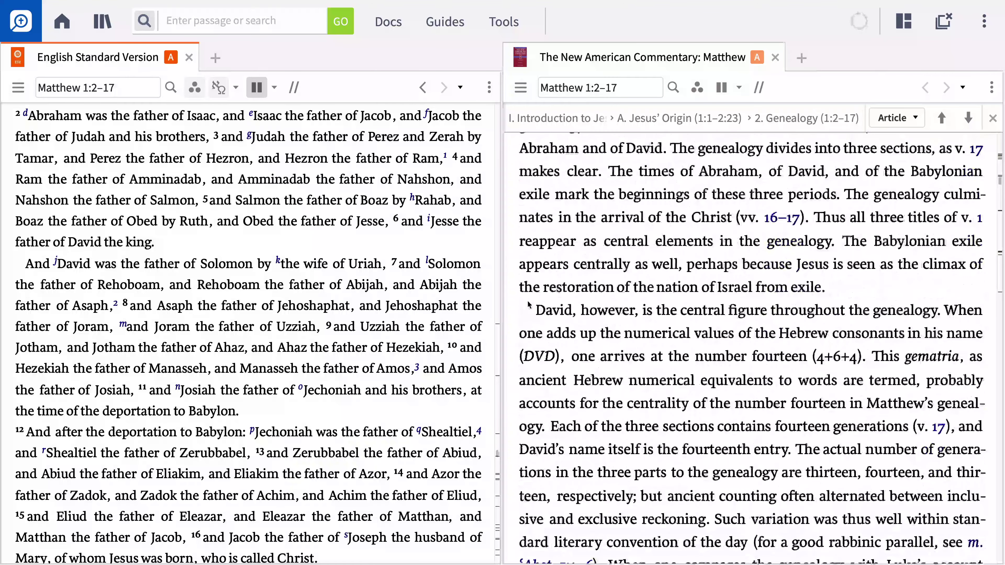
left_click_drag(532, 310, 929, 321)
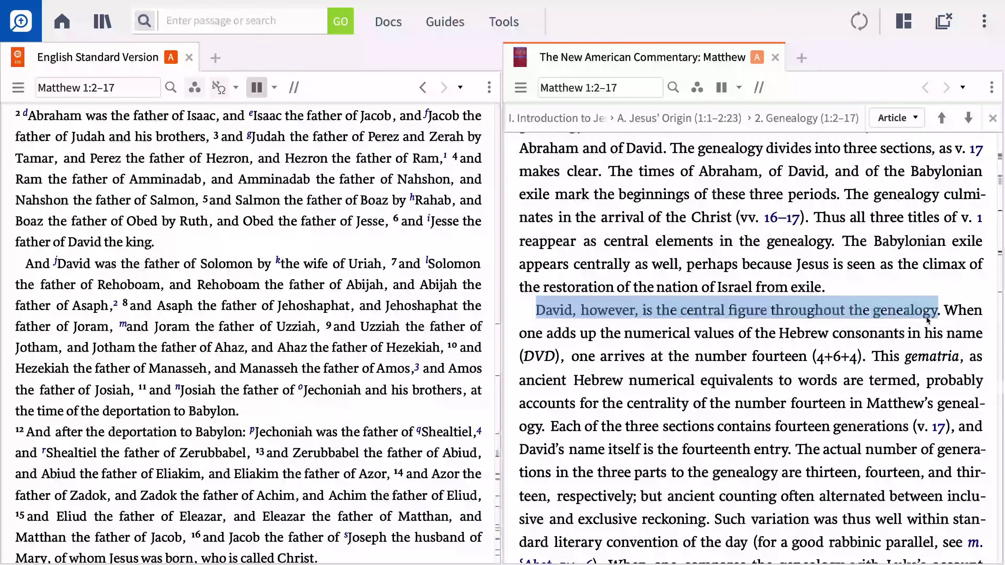
left_click(884, 342)
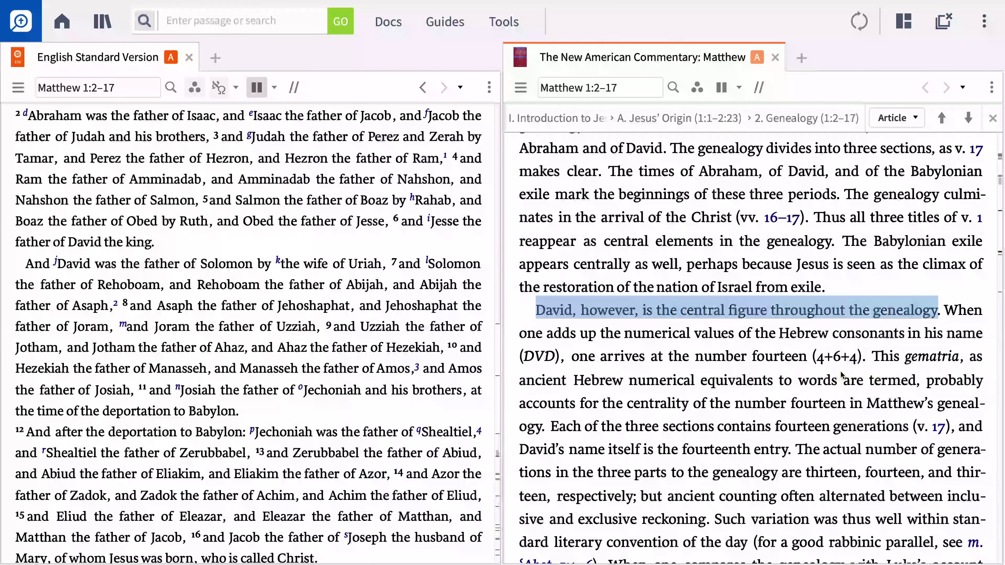
left_click(921, 316)
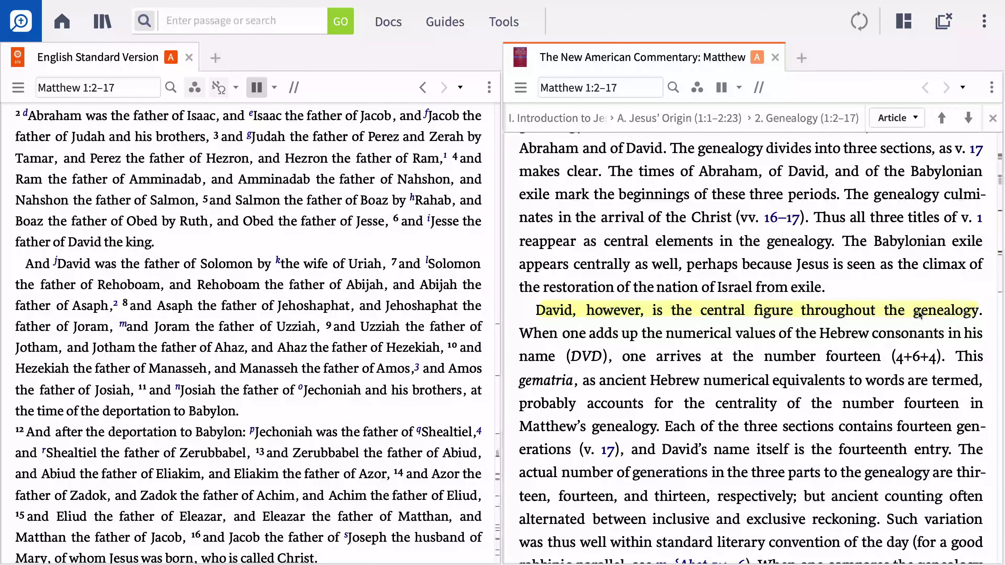
Create a media quote slide from the highlighted David sentence, replacing ", however," with an ellipsis, and close the media window.
left_click_drag(979, 313, 545, 310)
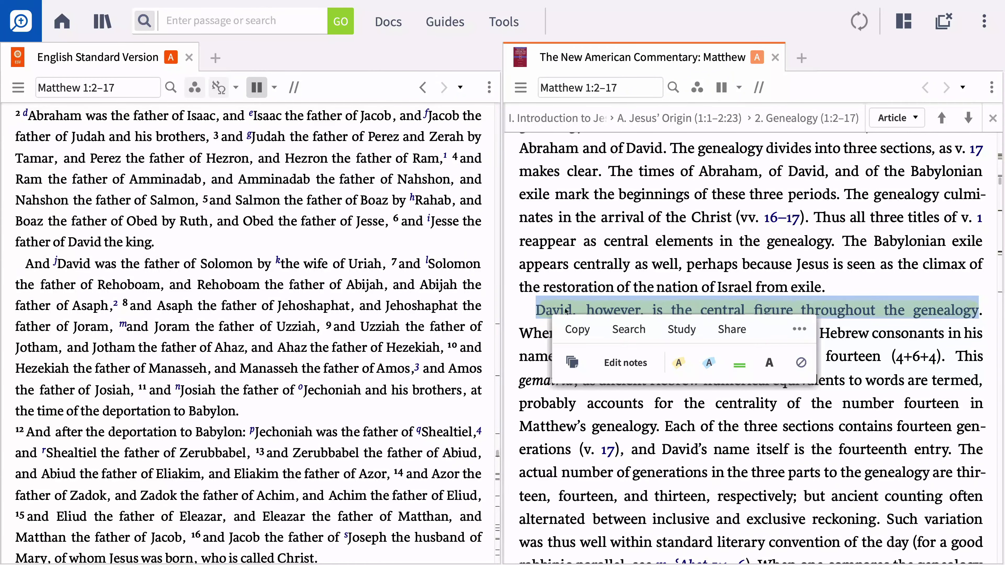
left_click(732, 329)
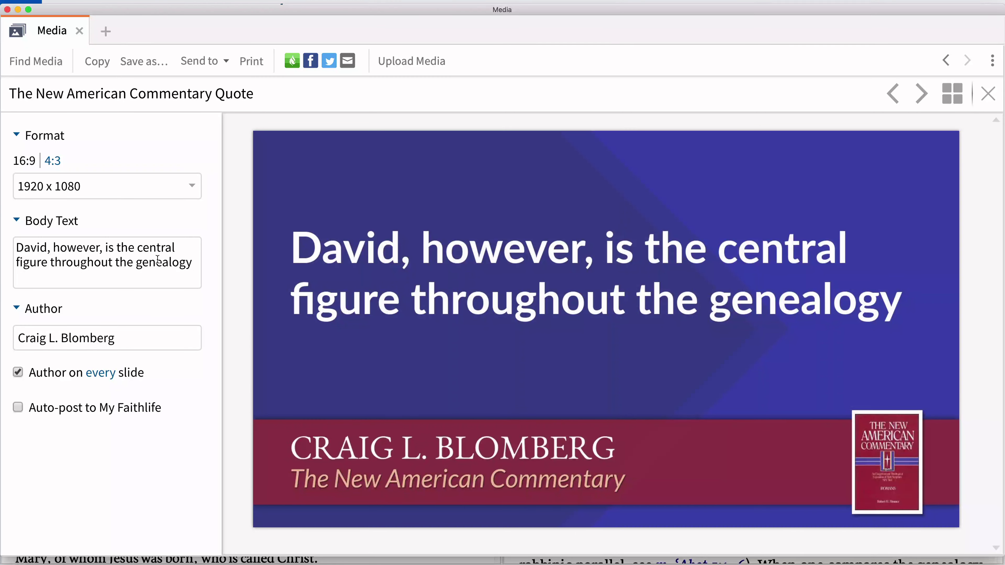
left_click(120, 250)
left_click_drag(104, 285, 47, 288)
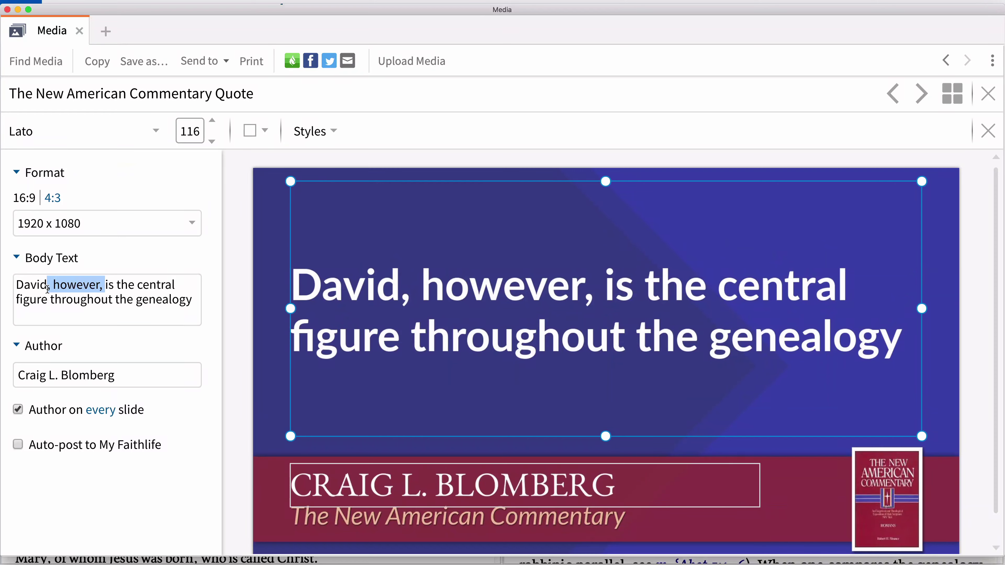
type("…")
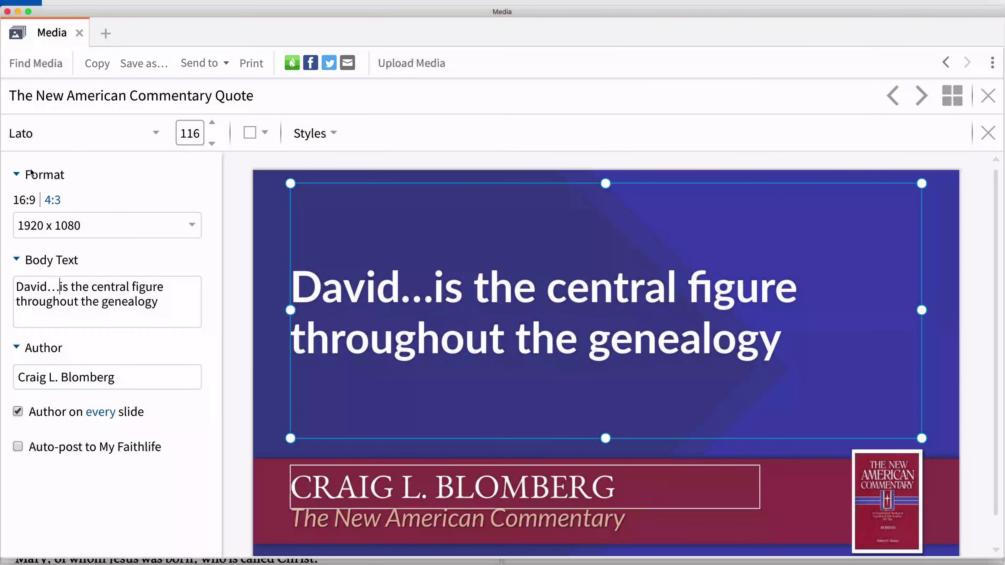
left_click(8, 12)
left_click(8, 11)
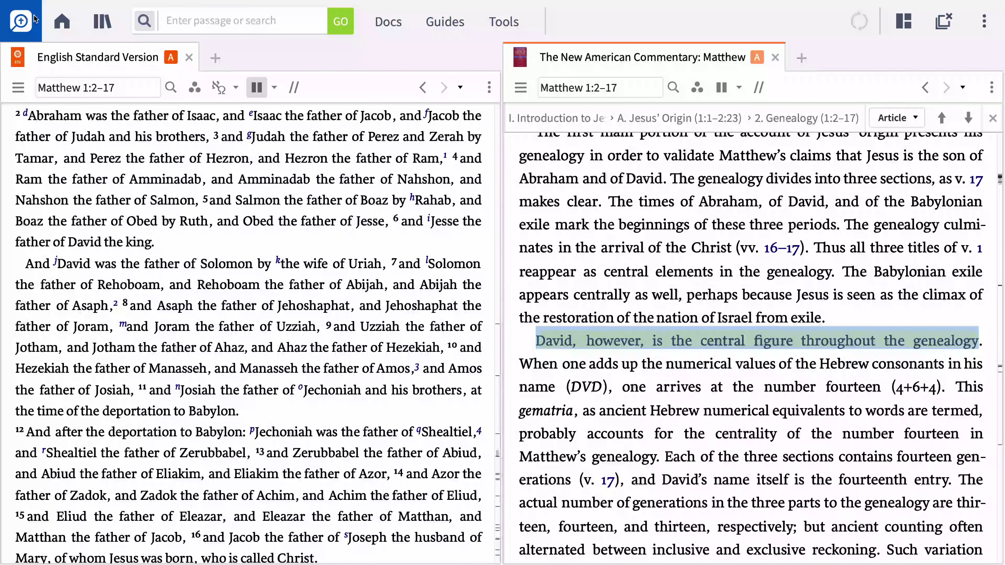
Create a new note in the Notes tool, expanded to fill its panel, and remove its Matthew 1:2–17 commentary anchor.
left_click(504, 24)
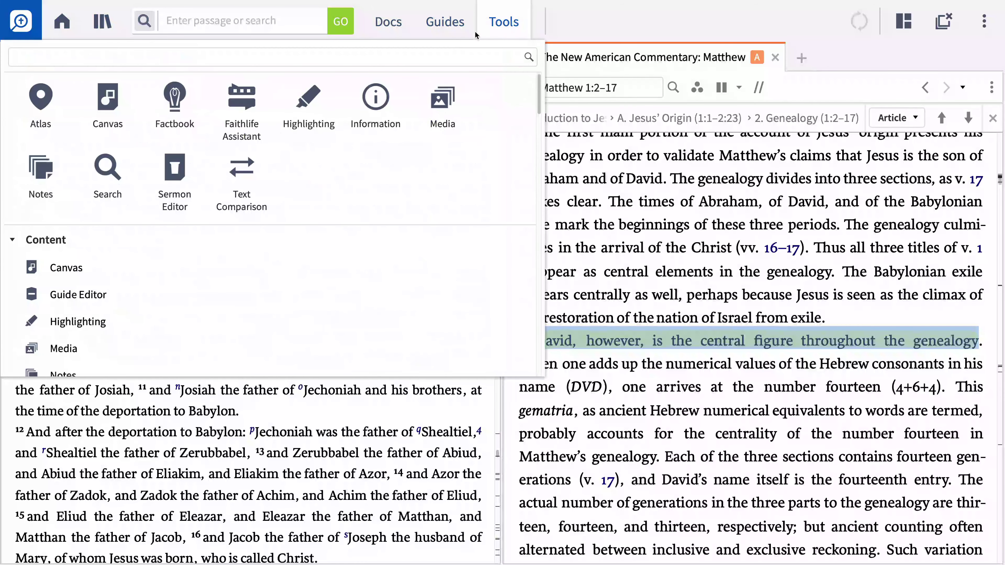
left_click(41, 170)
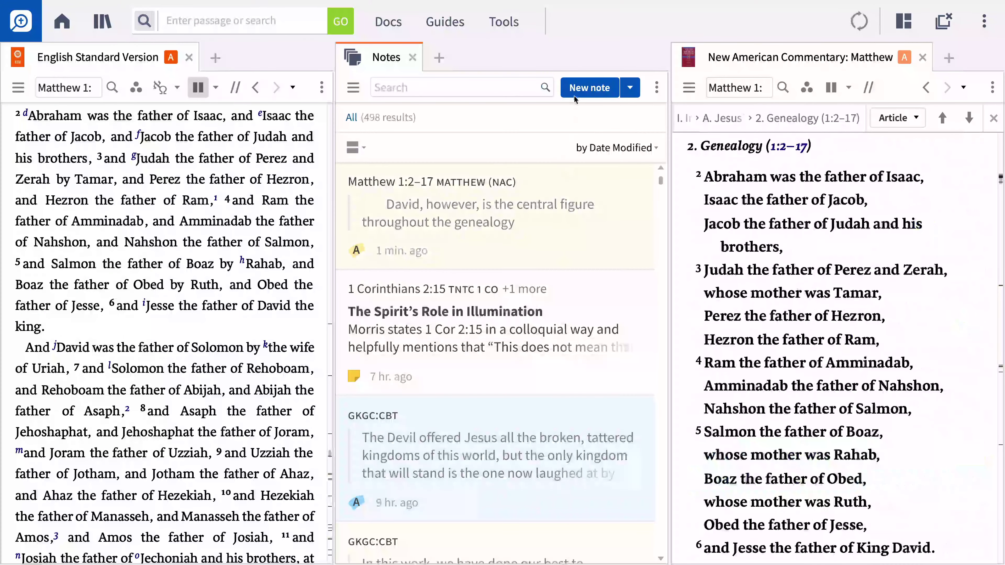
left_click(576, 92)
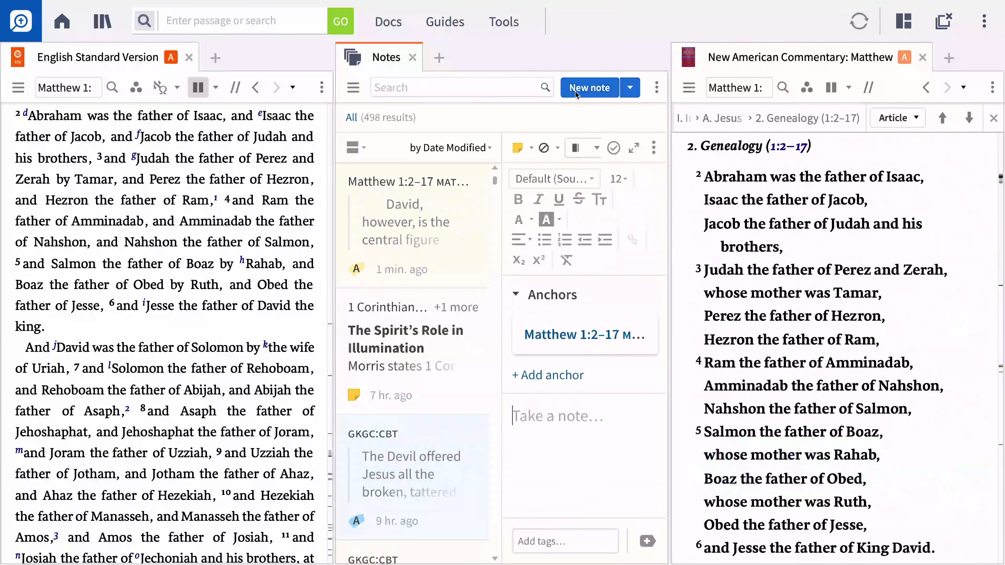
left_click(633, 147)
left_click(637, 244)
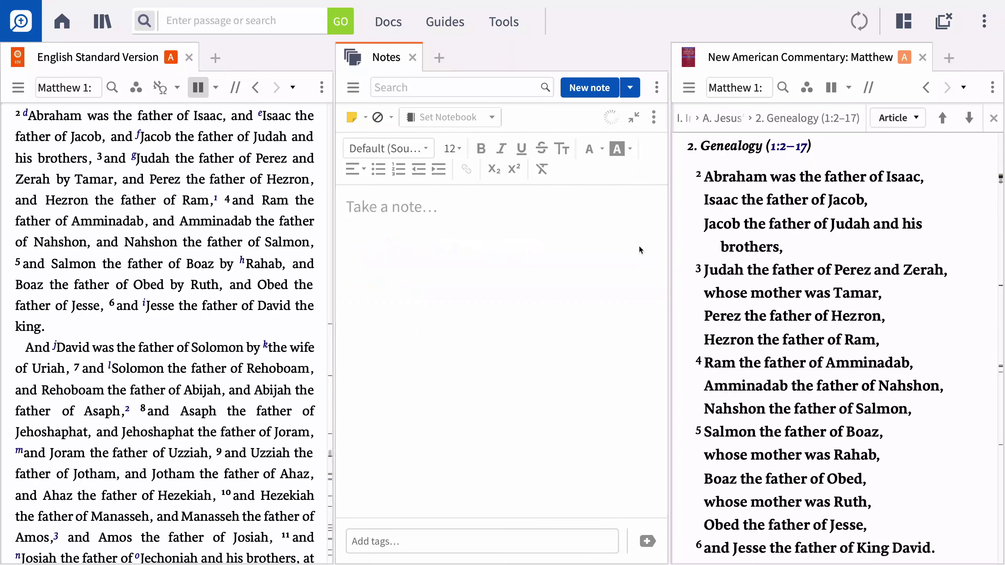
Add a reference anchor for Matthew 1:1–17 to the new note.
left_click(654, 117)
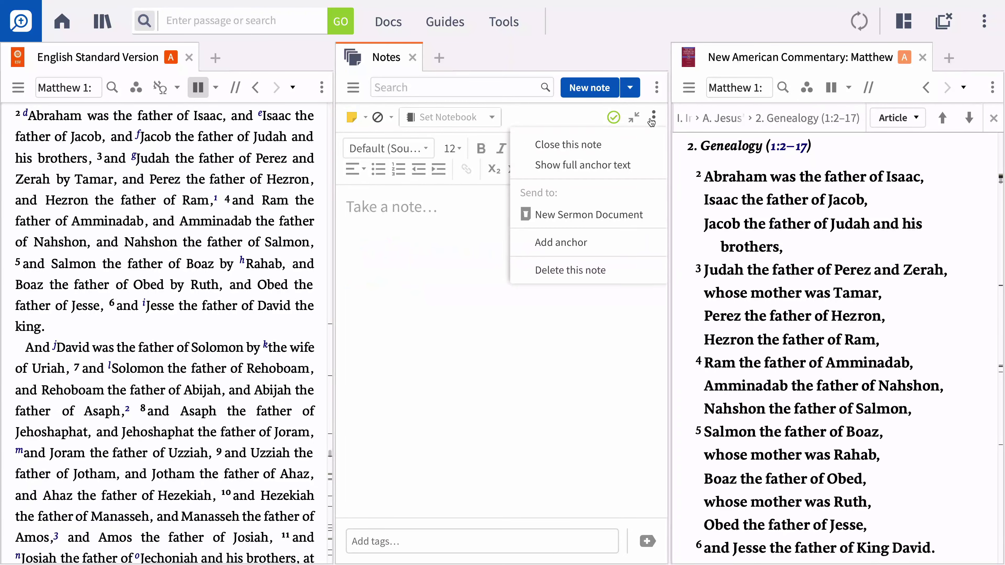
left_click(598, 242)
type("Matthew 1:1-17")
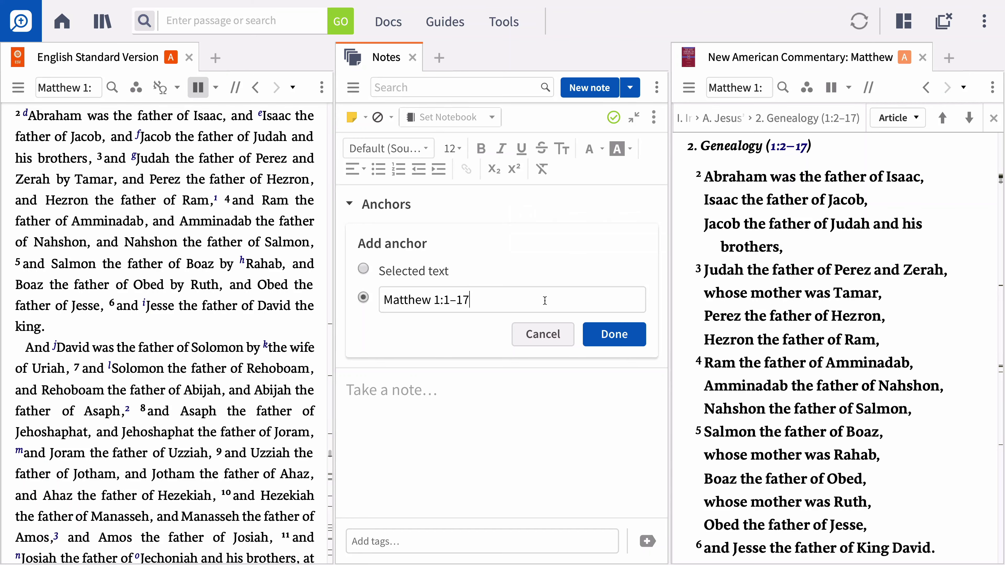
left_click(587, 337)
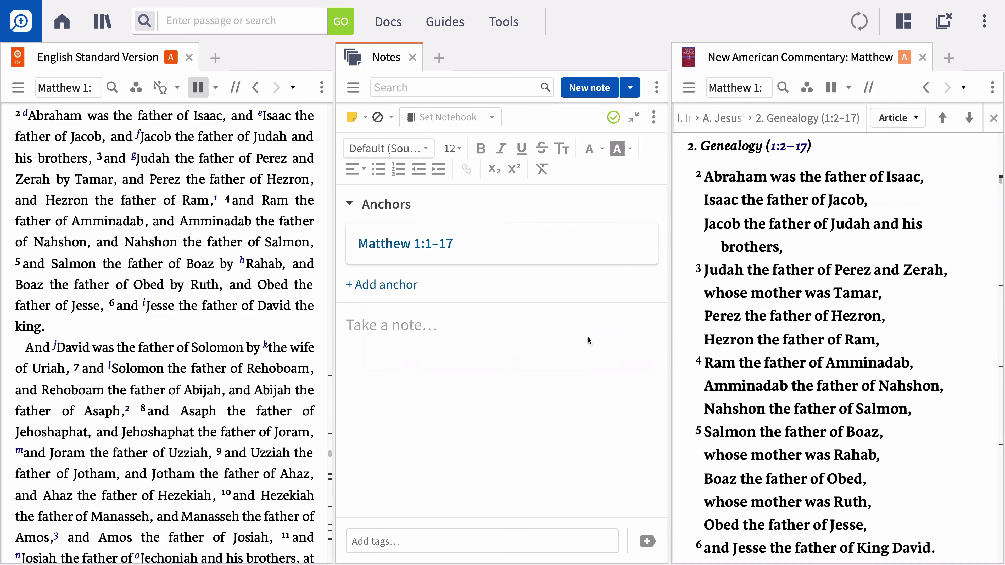
Enter the bold heading "The Emphasis of Matthew’s Genealogy:" in the note body.
left_click(570, 328)
type("The Emphasis of Matthew’s Genealogy:")
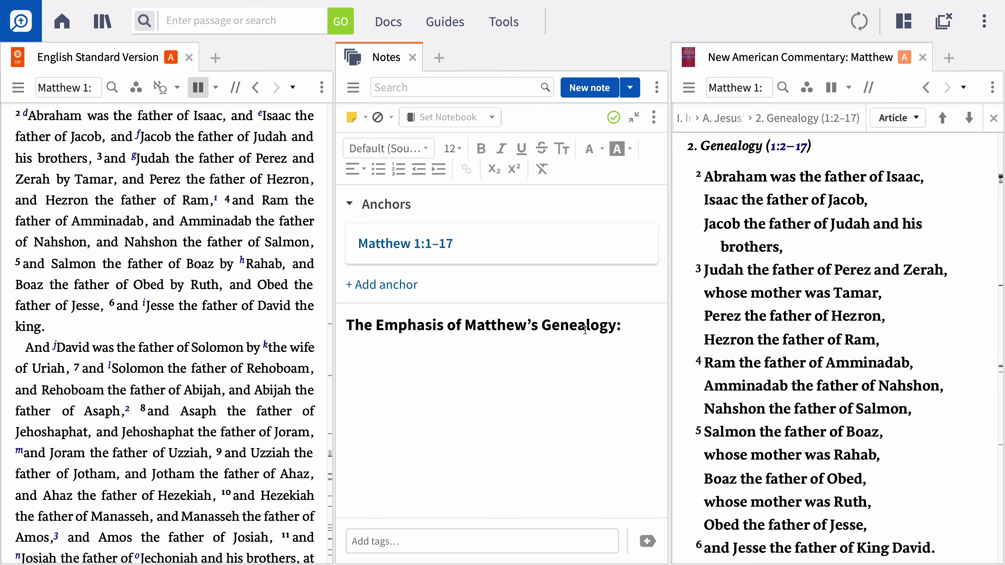
Search the full text of the New American Commentary volume on Matthew for "David".
scroll(783, 370, "down", 10)
scroll(784, 370, "down", 10)
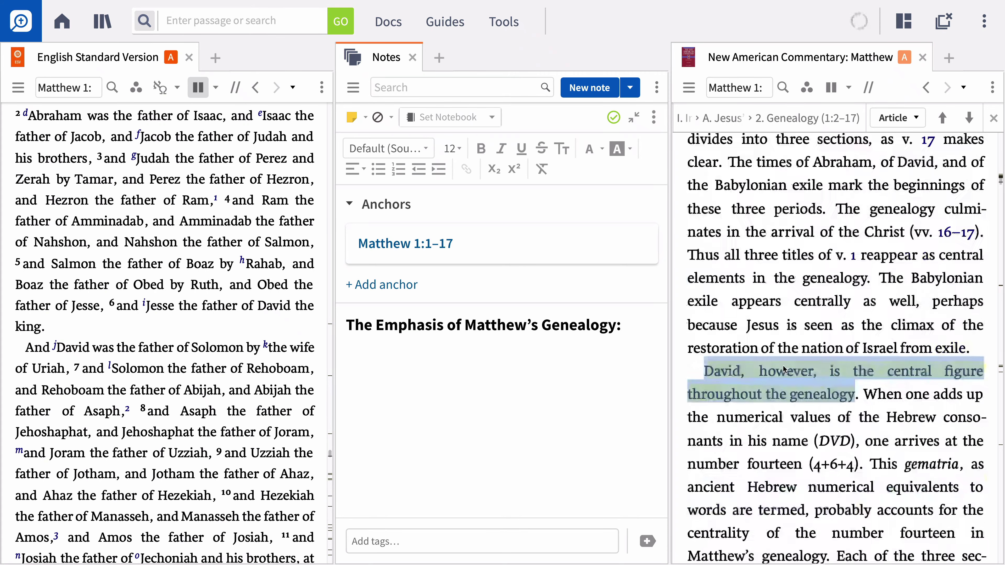
left_click(783, 370)
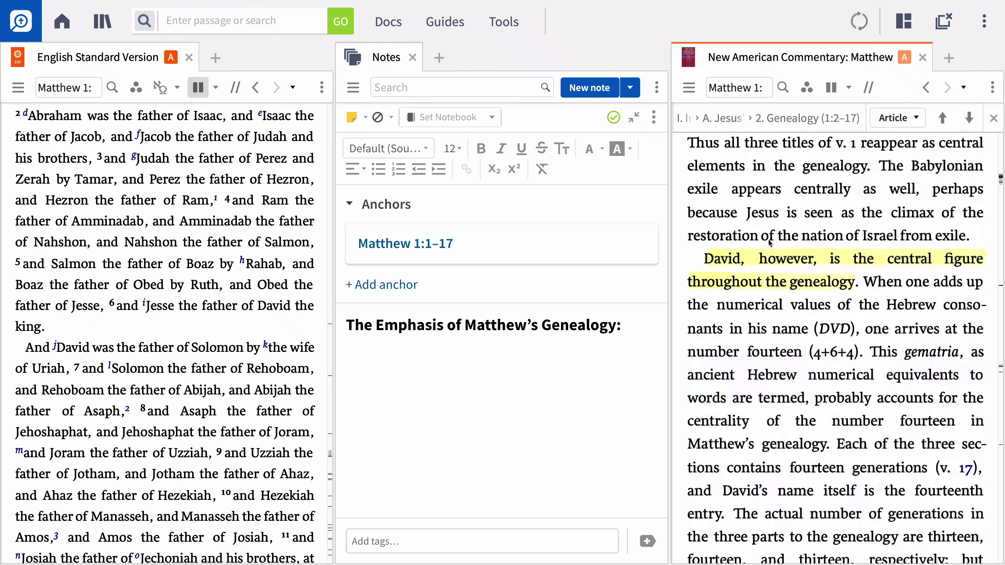
left_click(782, 87)
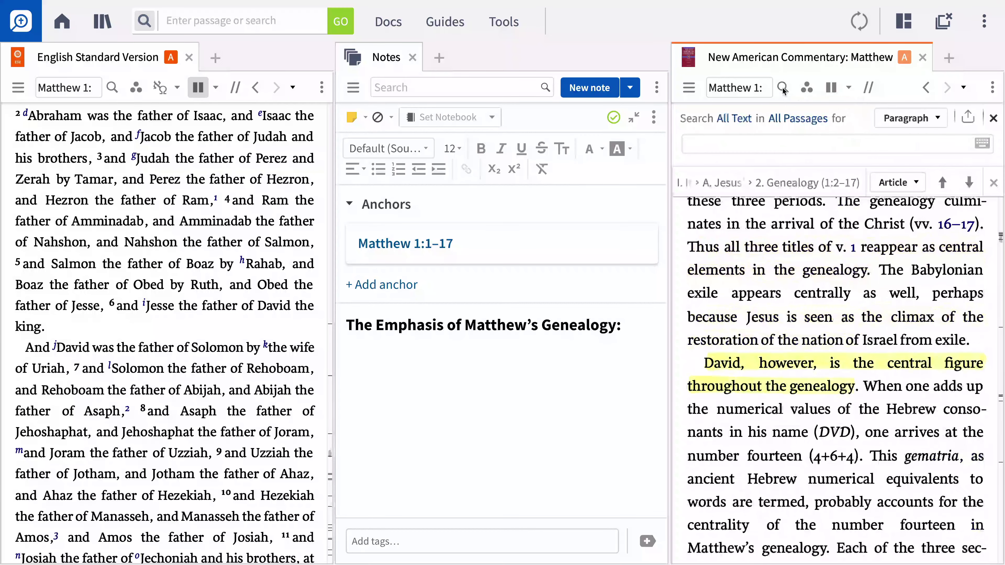
type("\"David\"")
key("Return")
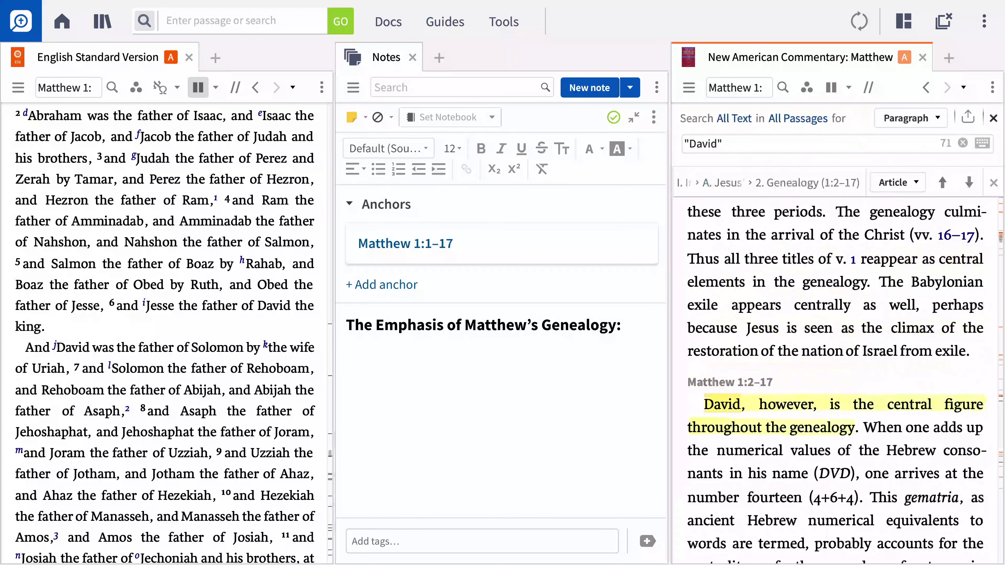
Highlight in yellow the Matthew 1:20–21 commentary sentence "He reminds Joseph of his messianic lineage by calling him 'son of David.'".
scroll(793, 270, "down", 15)
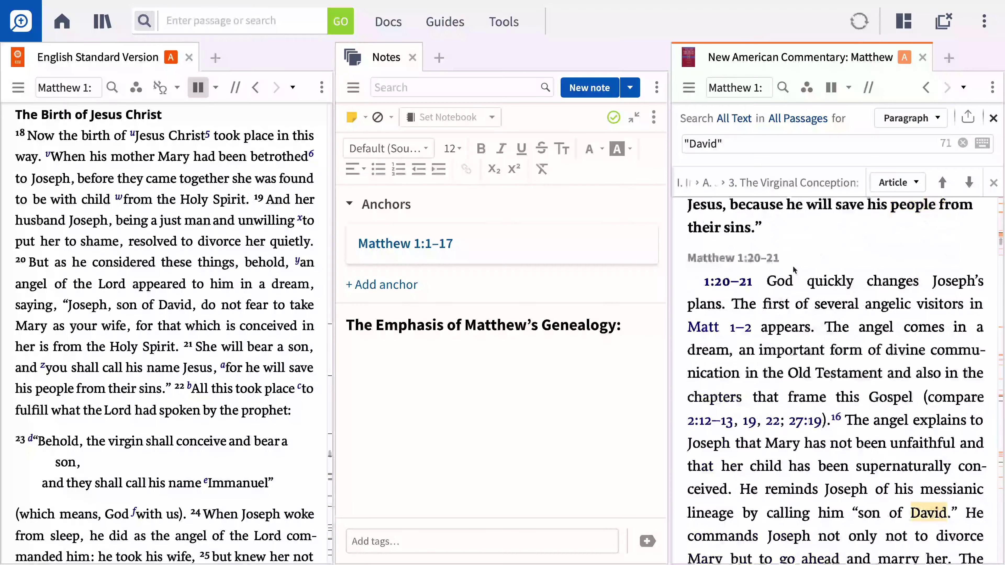
scroll(793, 271, "down", 1)
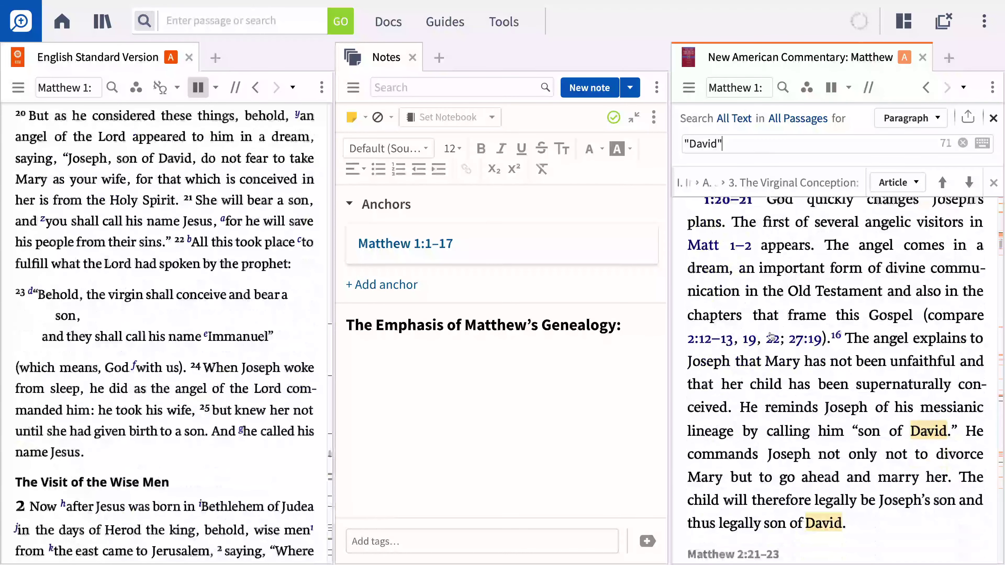
left_click_drag(738, 408, 952, 432)
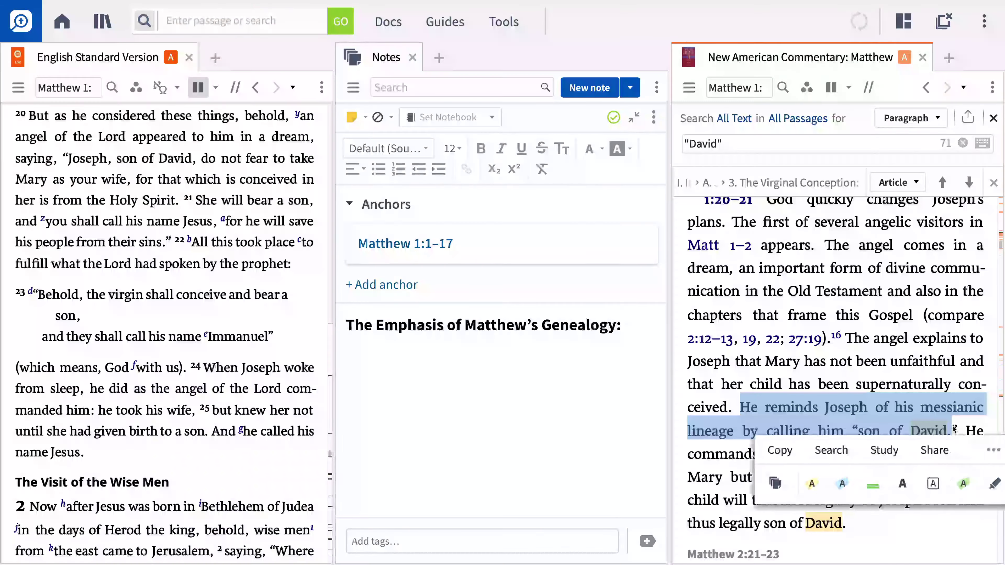
left_click(813, 484)
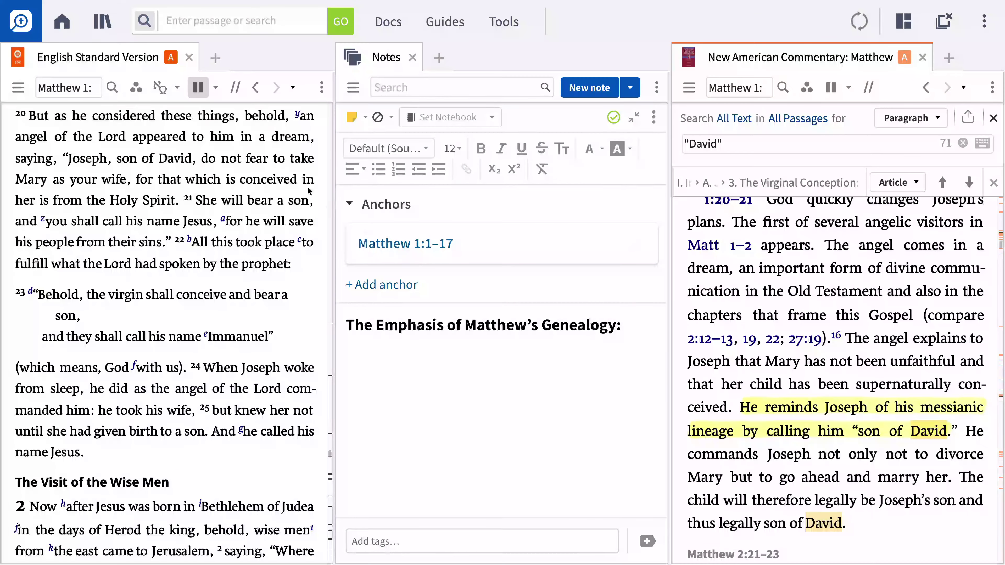
Run a Basic search for the exact phrase "Son of David" across the New American Commentary series.
left_click(143, 21)
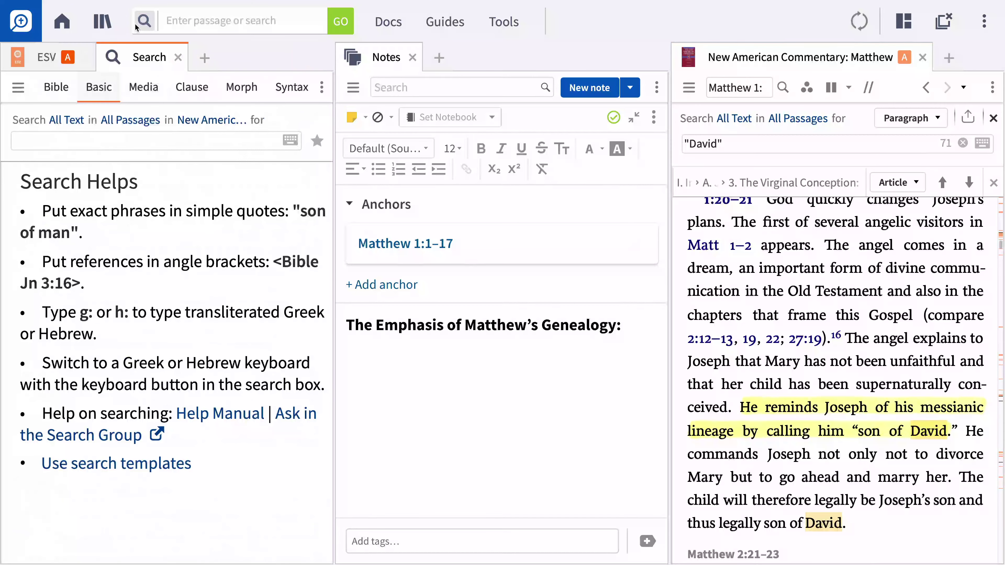
left_click(193, 120)
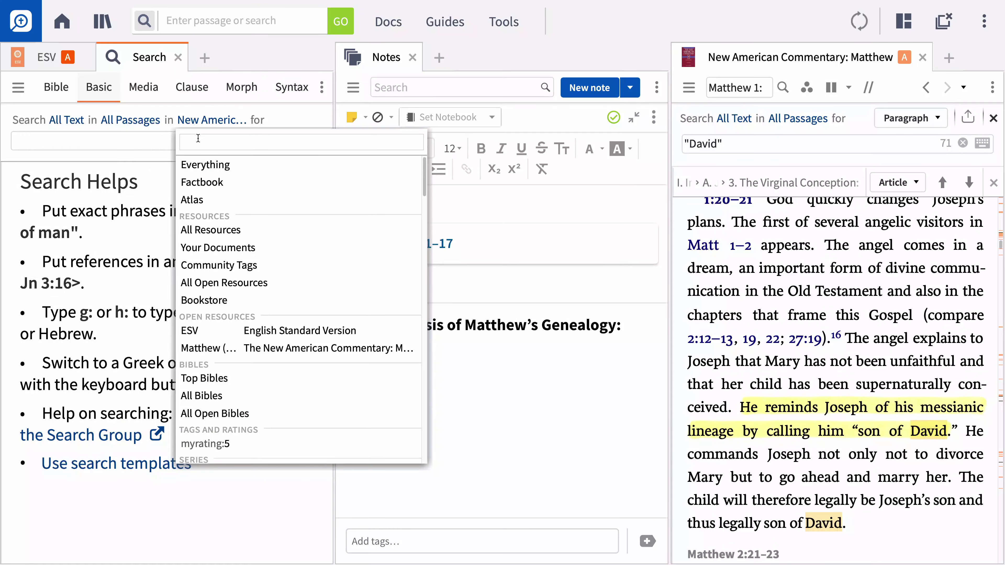
type("New American")
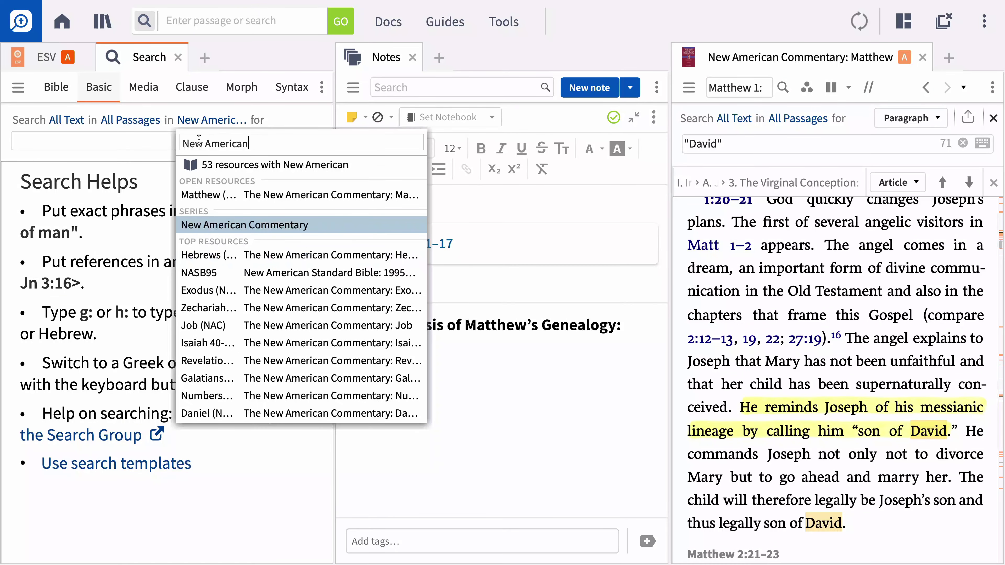
left_click(231, 225)
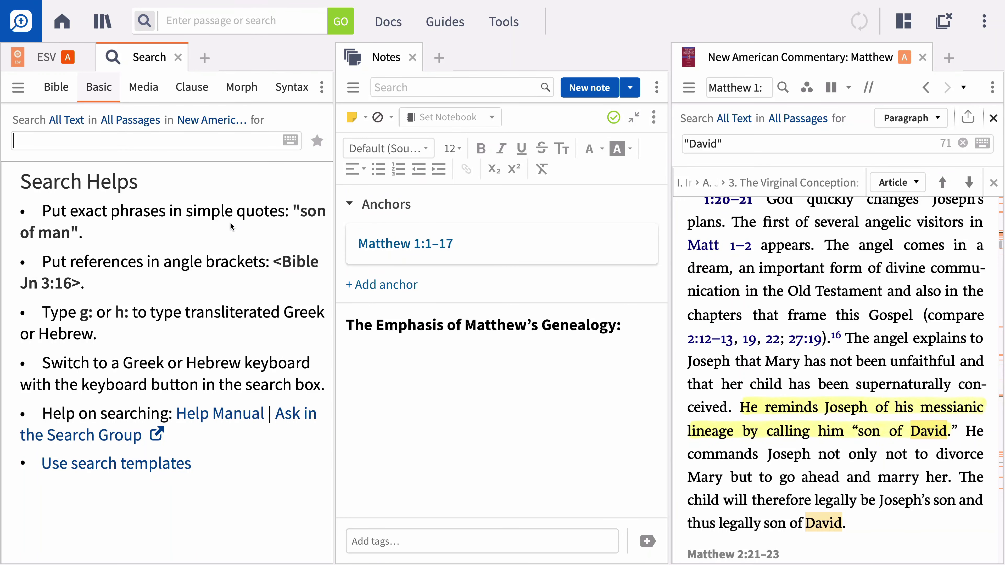
type("\"Son of Dav")
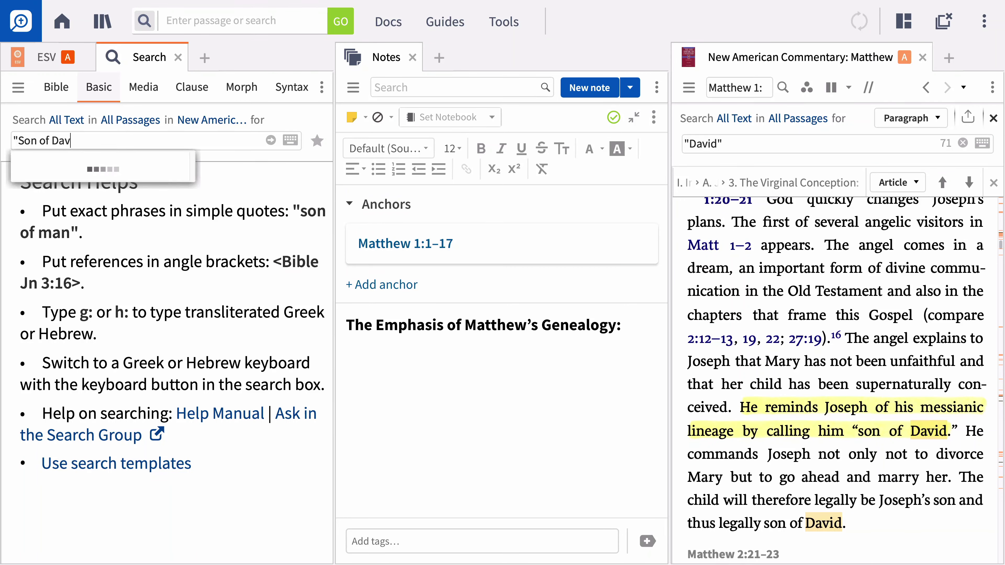
type("id\"")
key("Return")
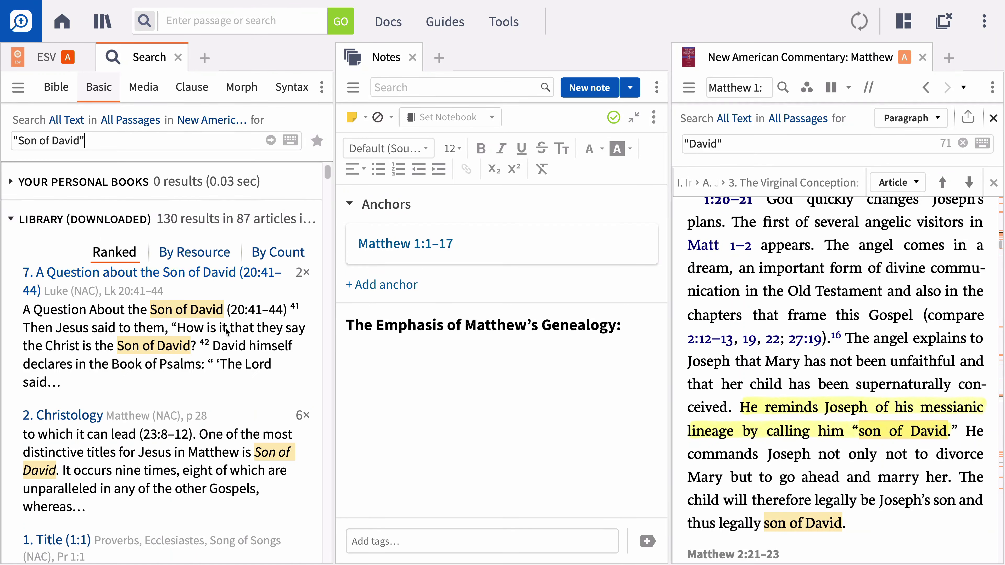
Open the Mark 12:35–37 search result and save its references from "The most important Old Testament passages" through 2 Tim 2:8 as a passage list.
scroll(225, 336, "down", 5)
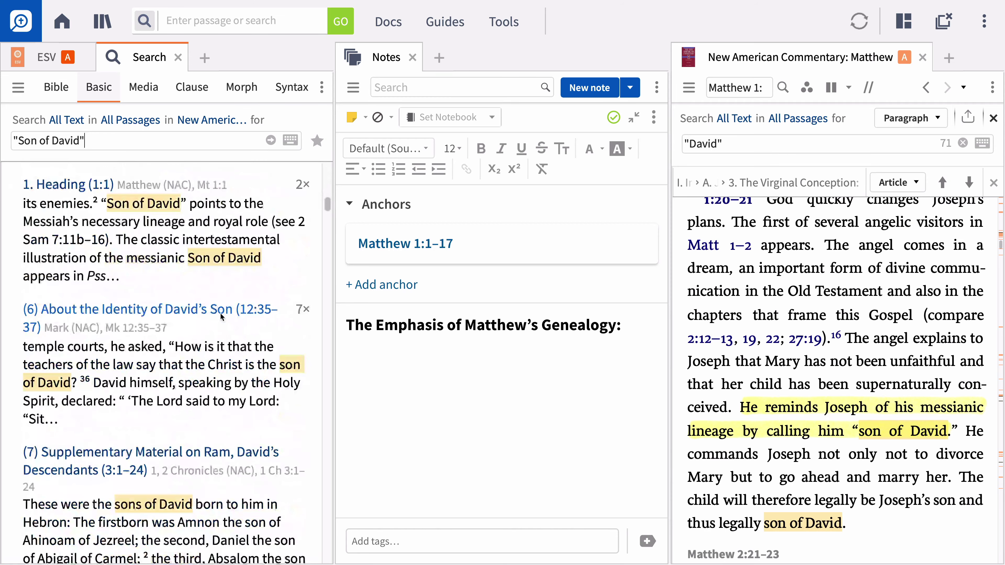
left_click(221, 313)
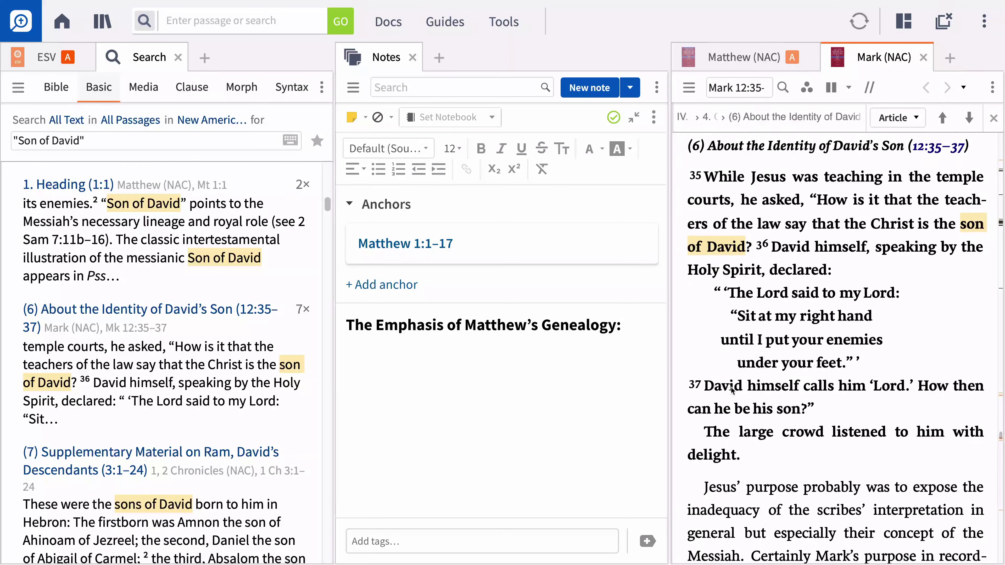
scroll(731, 391, "down", 10)
scroll(732, 391, "down", 6)
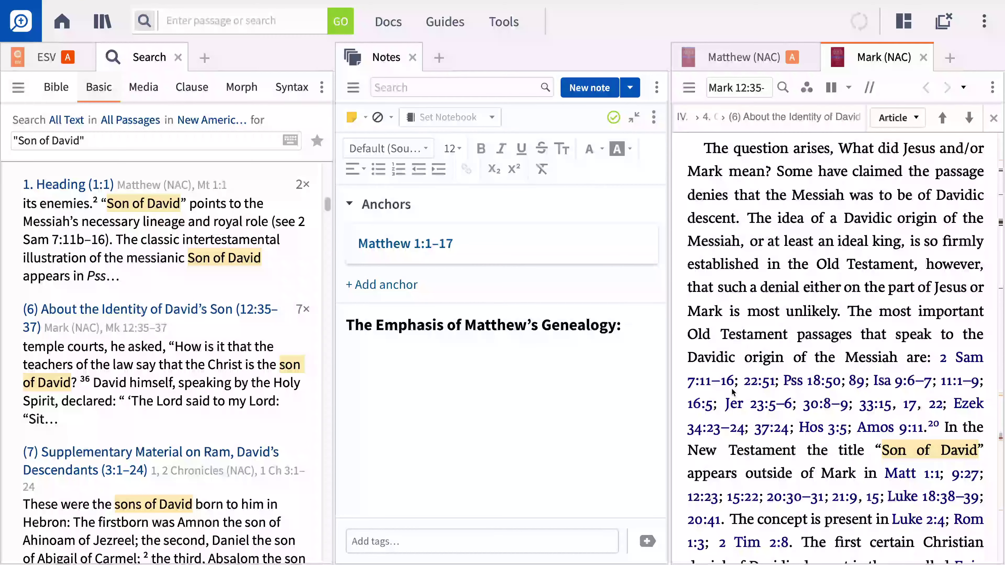
left_click_drag(846, 313, 791, 547)
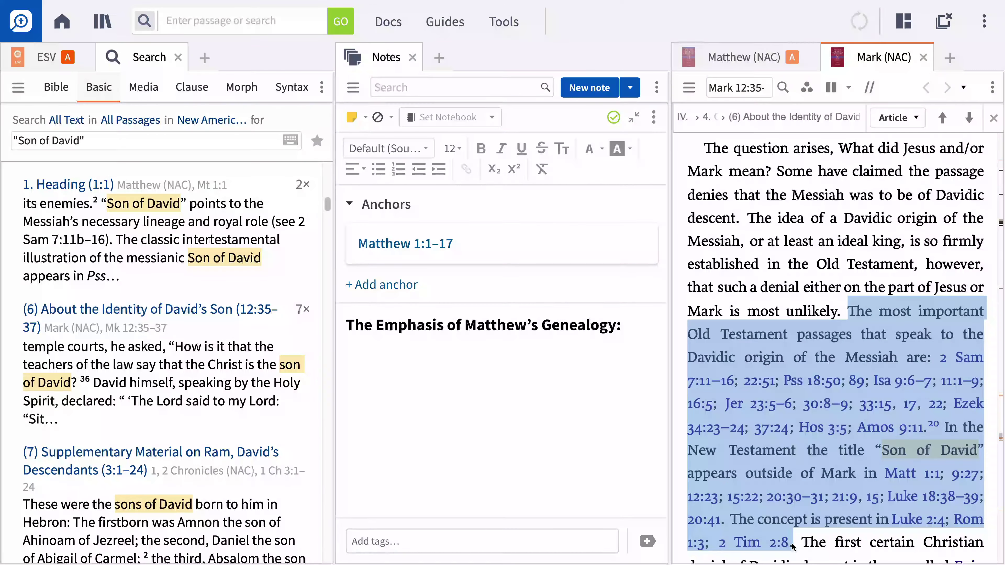
right_click(792, 547)
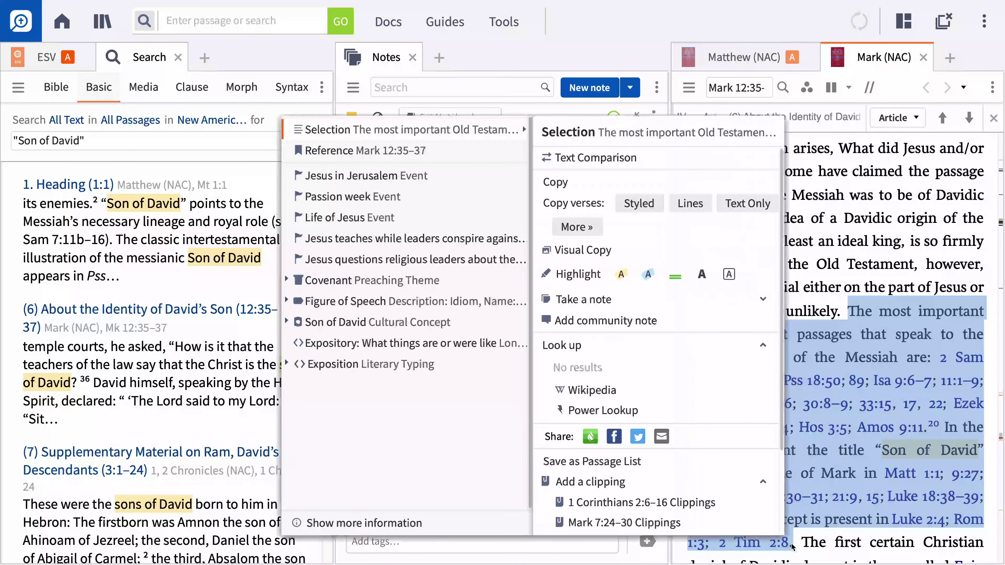
left_click(669, 464)
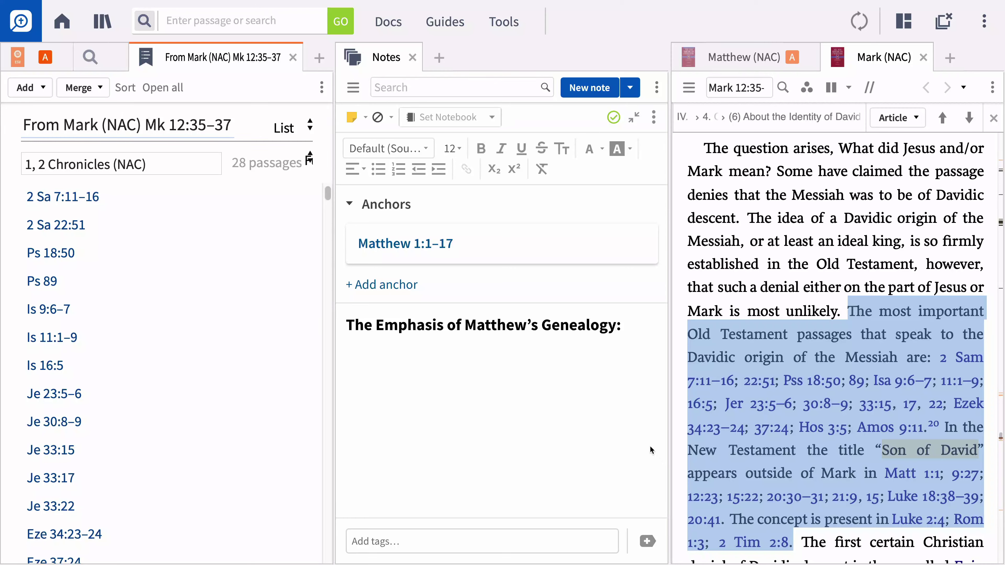
Copy the passage list's L4 location and link the note's words "extensive passage list on 'son of David'" to it.
left_click(322, 88)
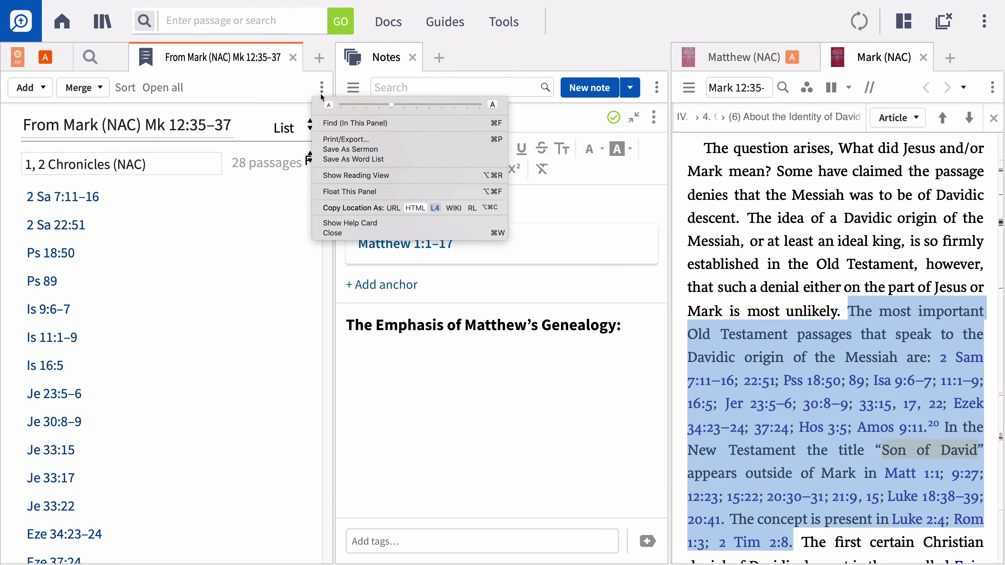
left_click(437, 205)
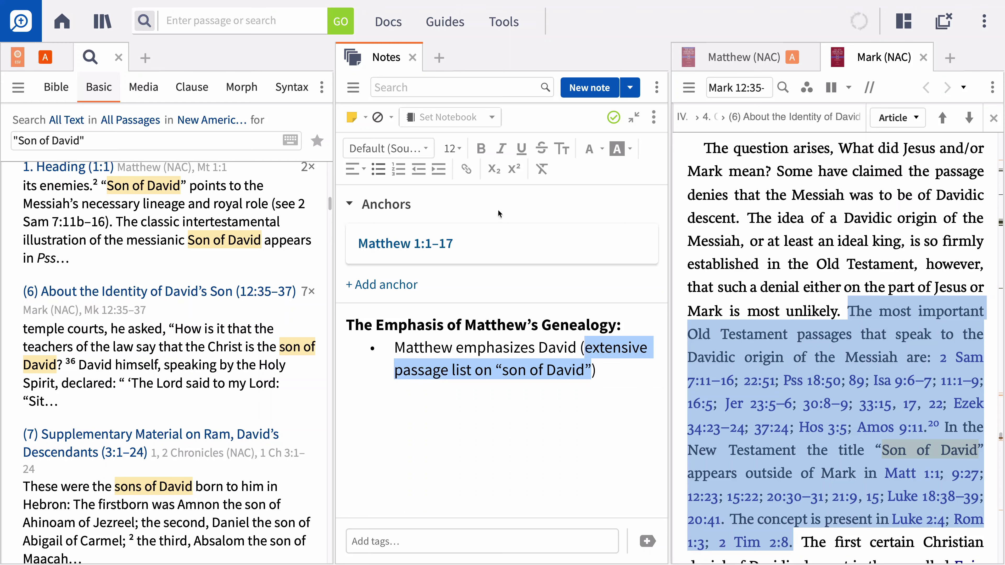
left_click(467, 169)
key("ctrl+v")
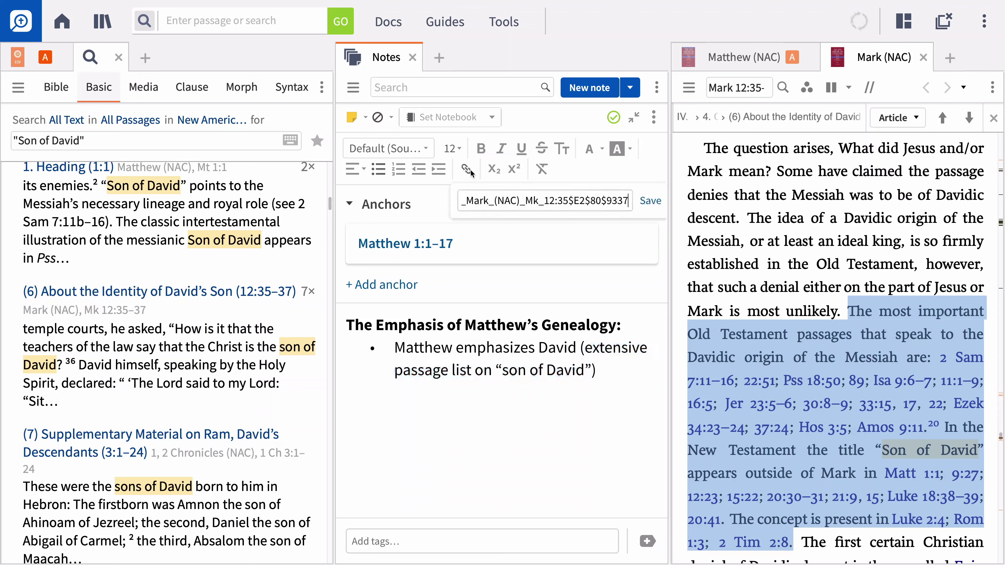
left_click(652, 202)
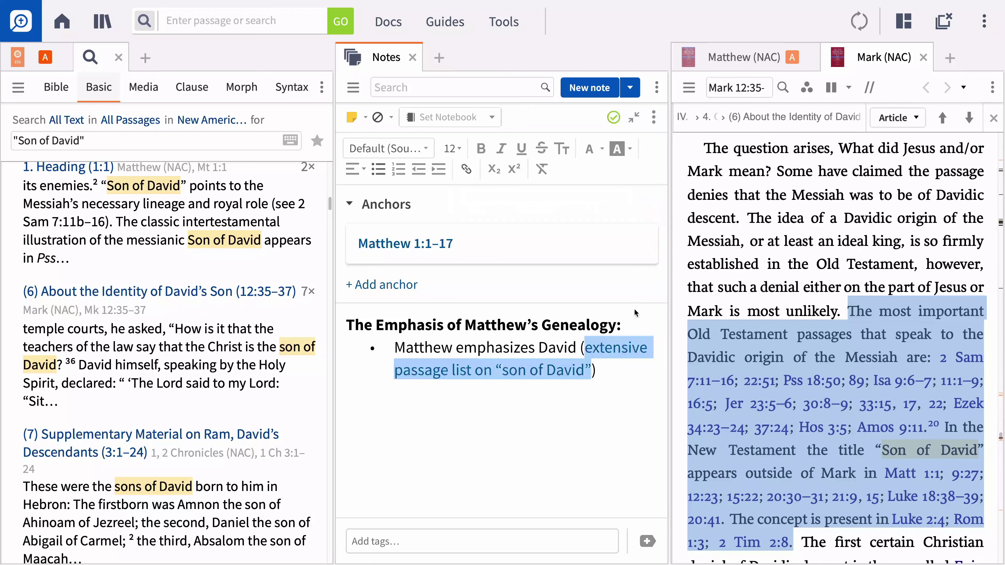
left_click(615, 349)
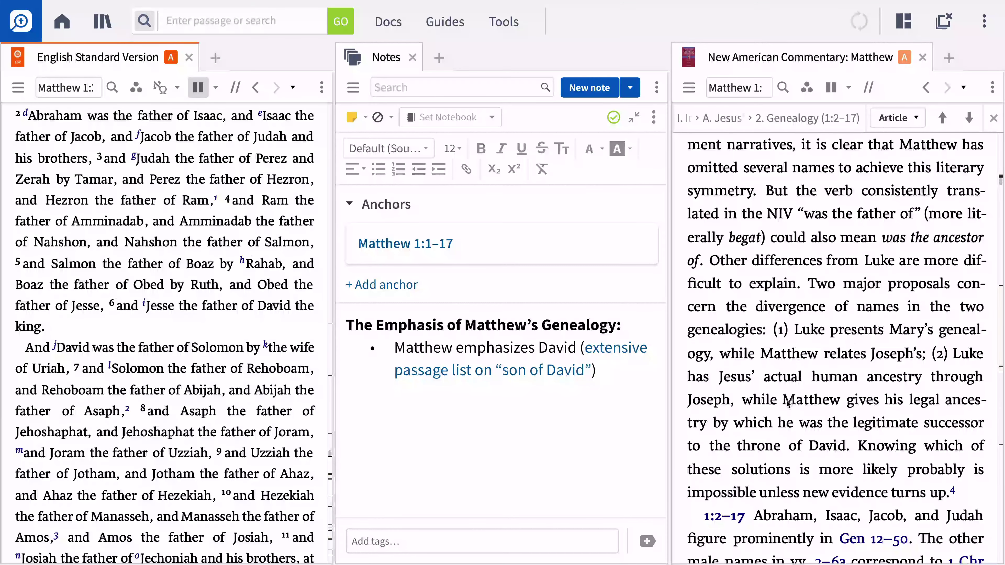
Copy "Matthew gives his legal ancestry by which he was the legitimate successor to the throne of David." into a new note bullet with its citation.
double_click(795, 405)
left_click_drag(796, 412, 850, 448)
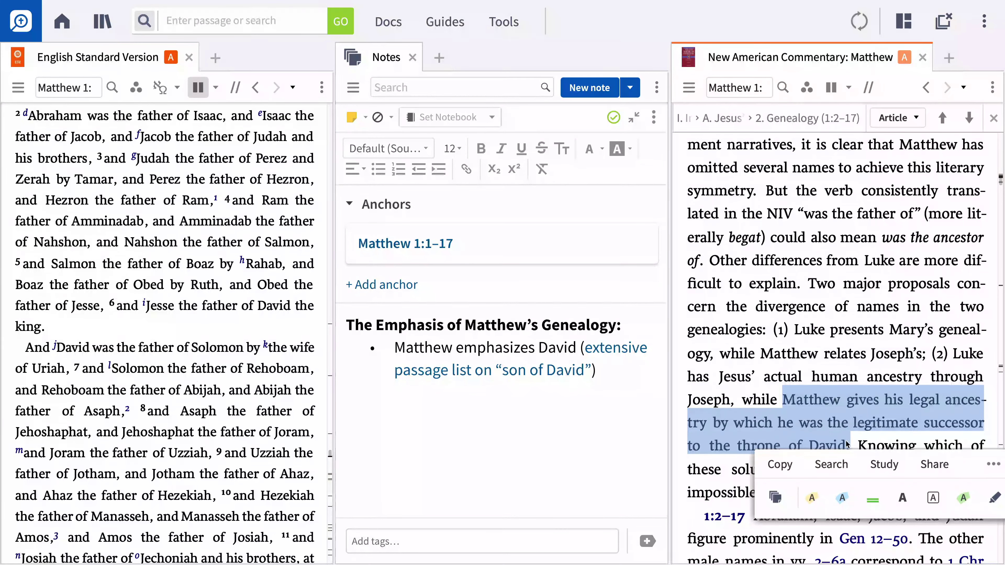
left_click(777, 466)
left_click(632, 379)
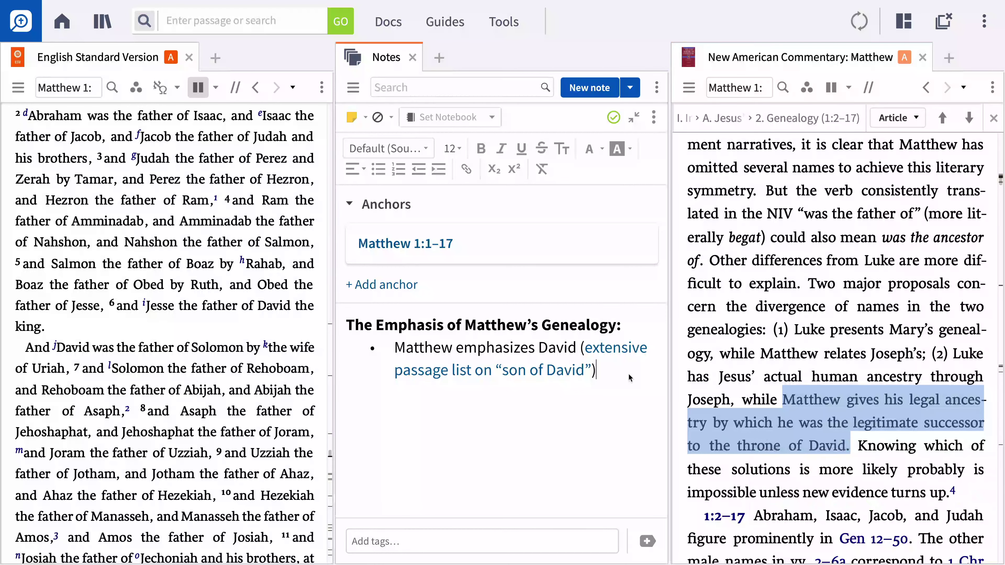
key("Return")
type("Matthew gives his legal ancestry by which he was the legitimate successor to the throne of David.1 1 Blomberg, C. (1992). Matthew (Vol. 22, p. 53). Nashville: Broadman & Holman Publishers.")
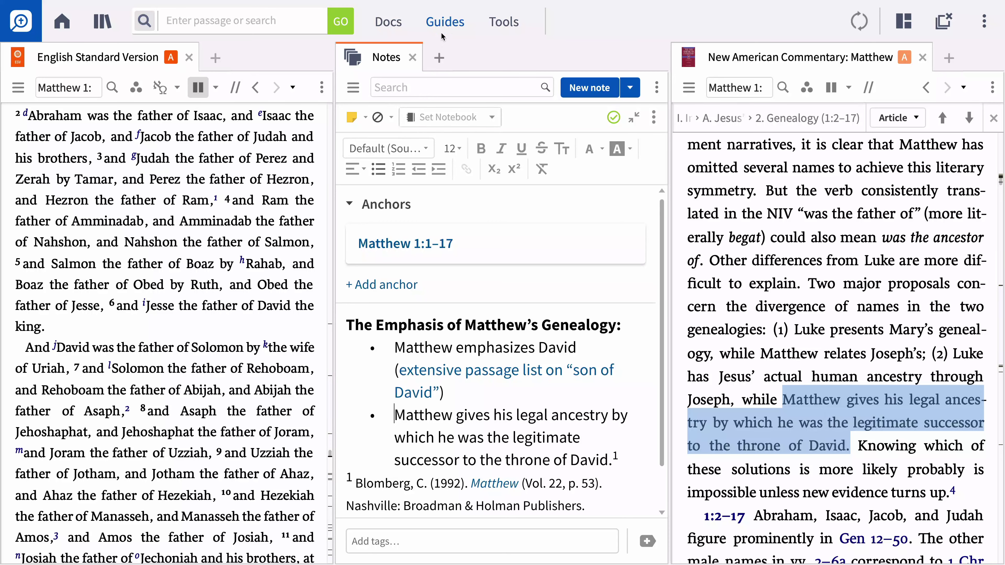
Open a Passage Guide and generate it for Matthew 1:1-17.
left_click(445, 25)
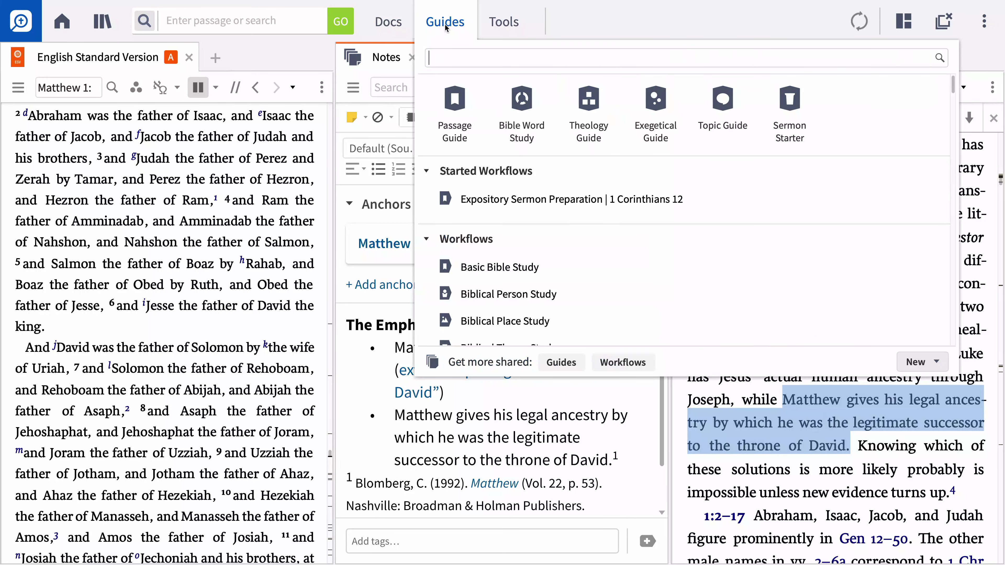
left_click(459, 103)
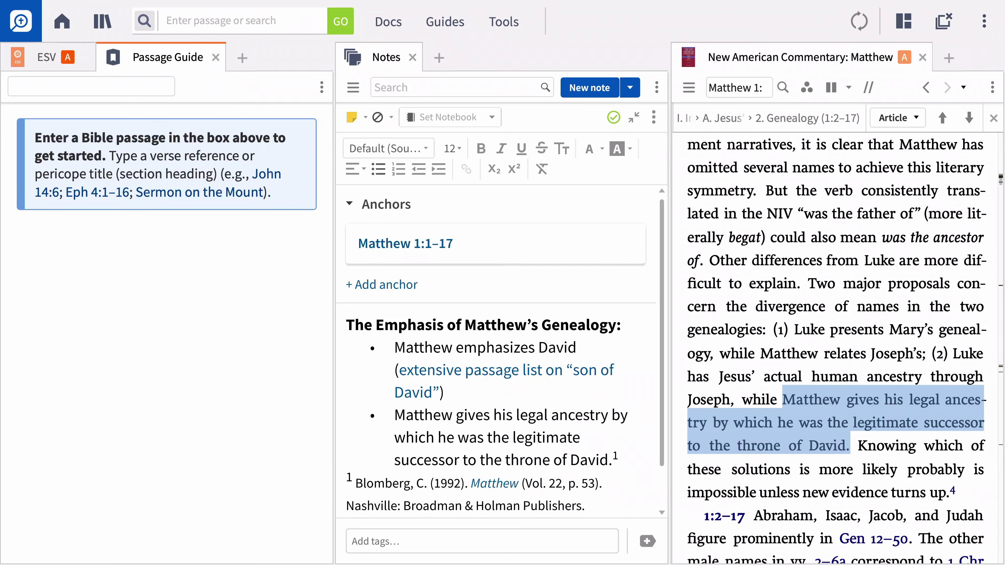
type("Matthew 1:1")
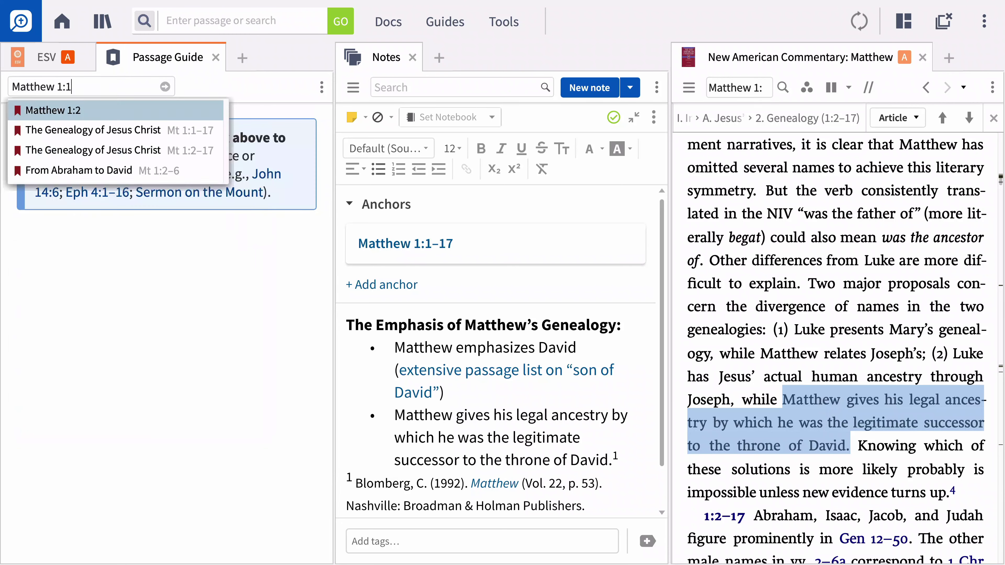
type("-17")
key("Return")
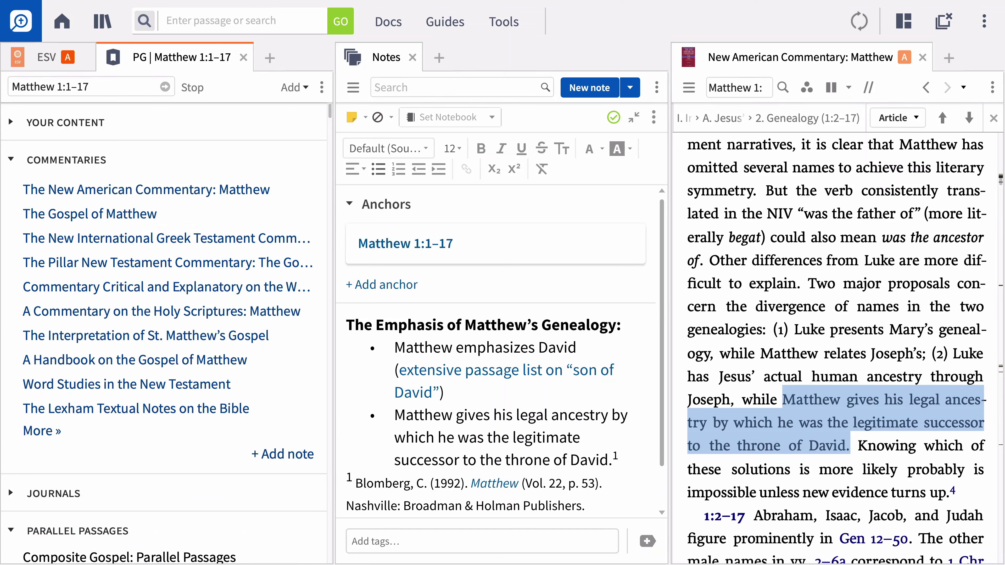
Open The Gospel of Matthew and the New International Greek and Pillar New Testament commentaries from the guide, and assign them to link set A.
left_click(151, 219)
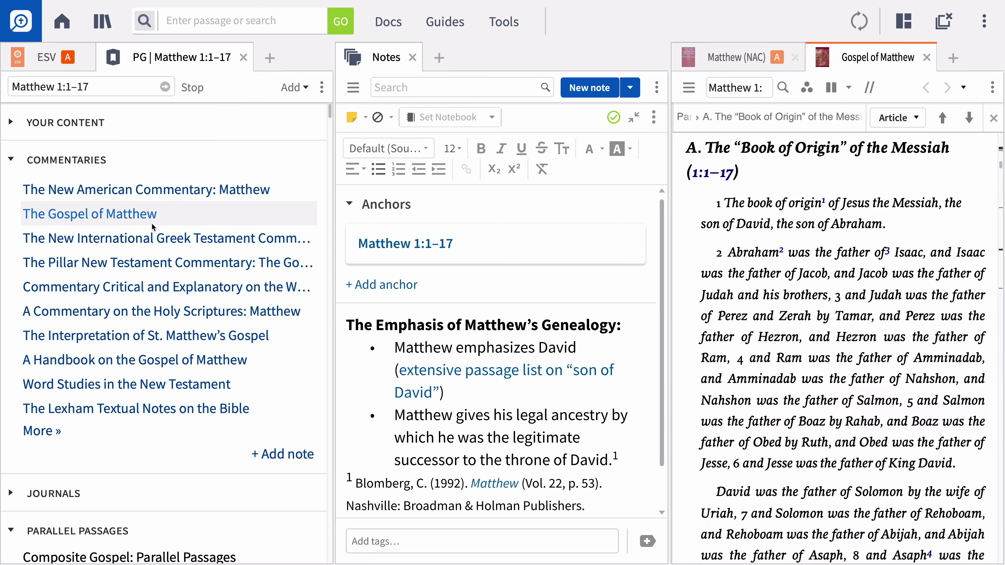
left_click(155, 237)
left_click(160, 261)
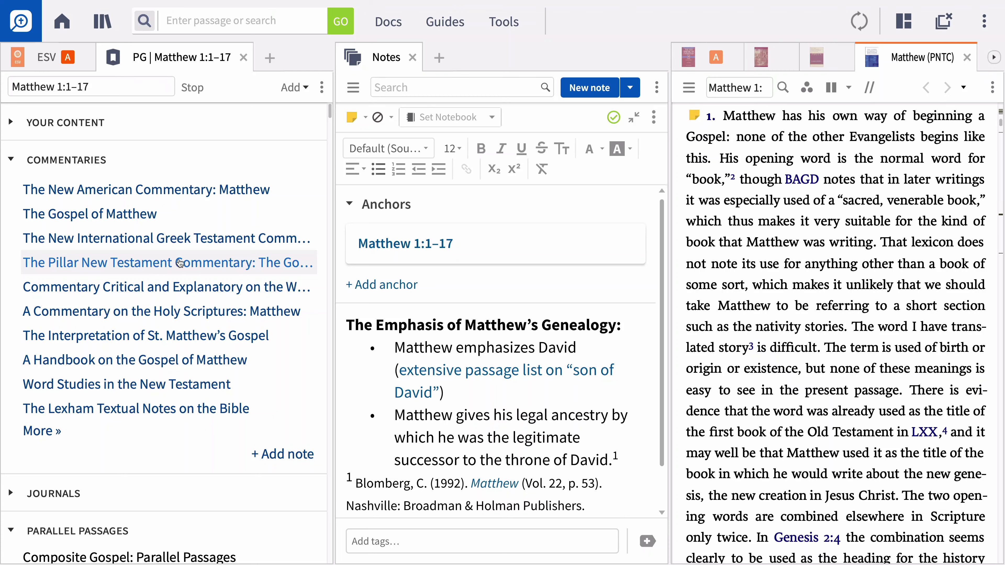
left_click(993, 88)
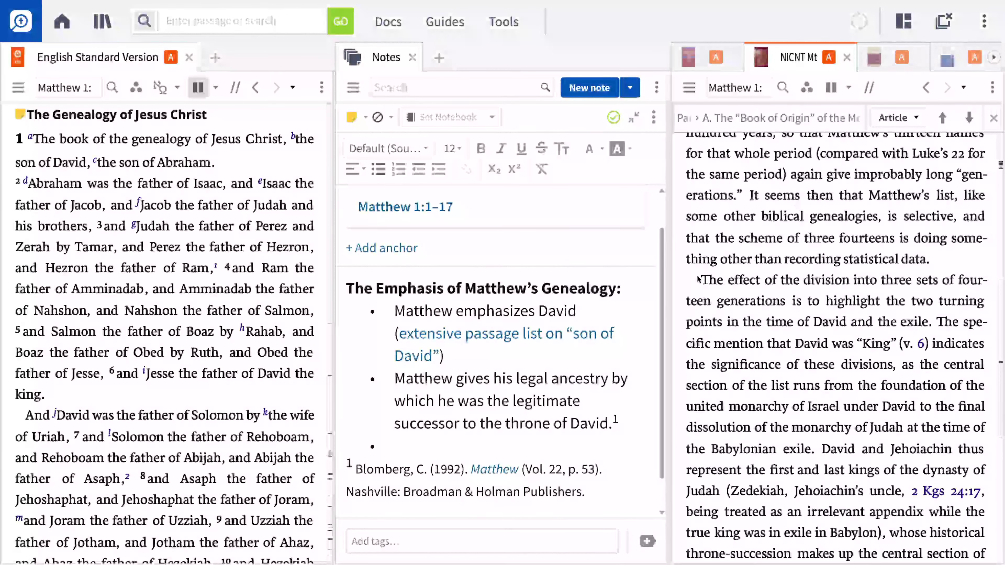
Highlight NICNT's sentence on the three sets of fourteen and add the bullet "The sets of fourteen turn on two points: David and the exile (per NICNT).".
left_click_drag(700, 280, 931, 324)
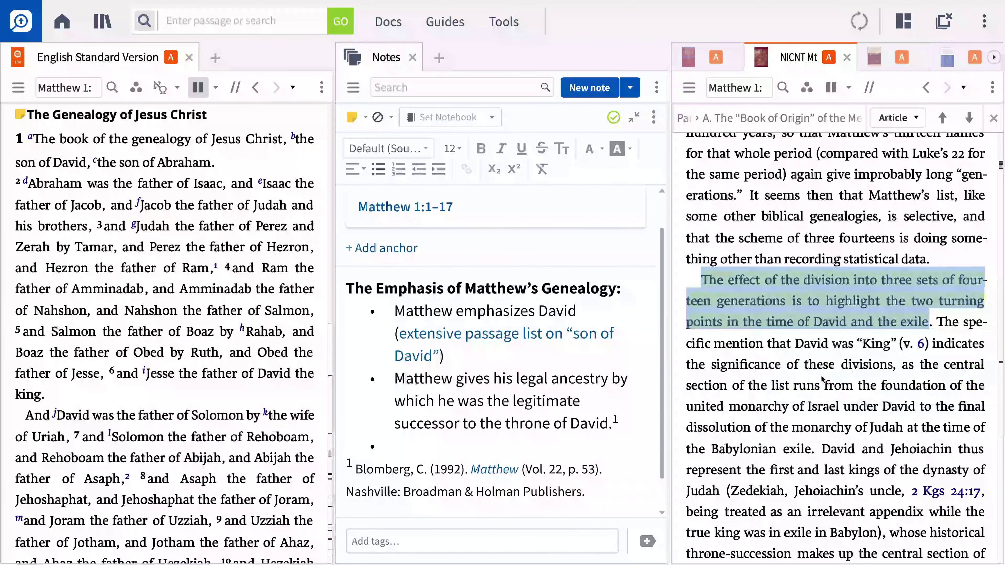
left_click(574, 447)
type("The sets of ")
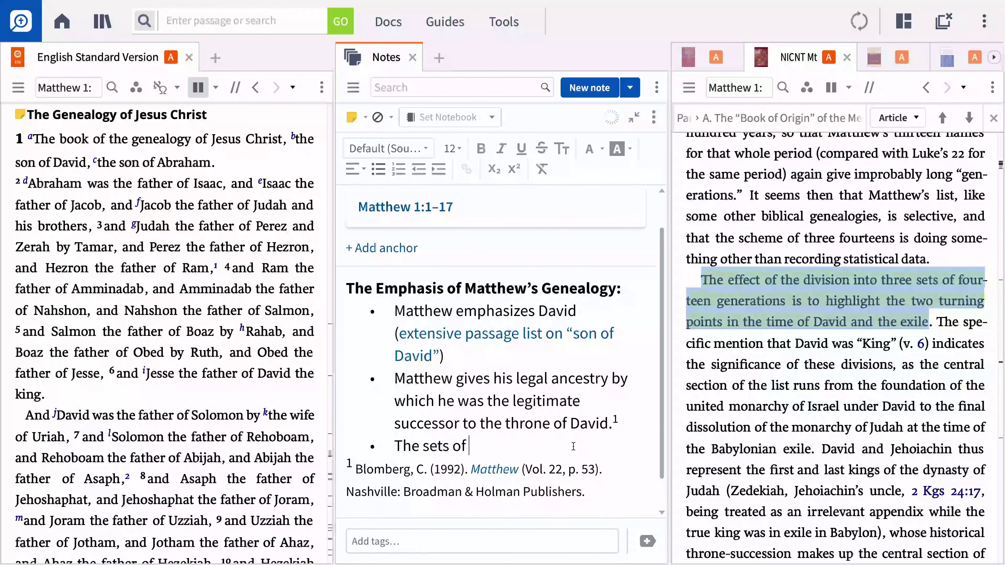
type("fourteen turn on two points: David and the ")
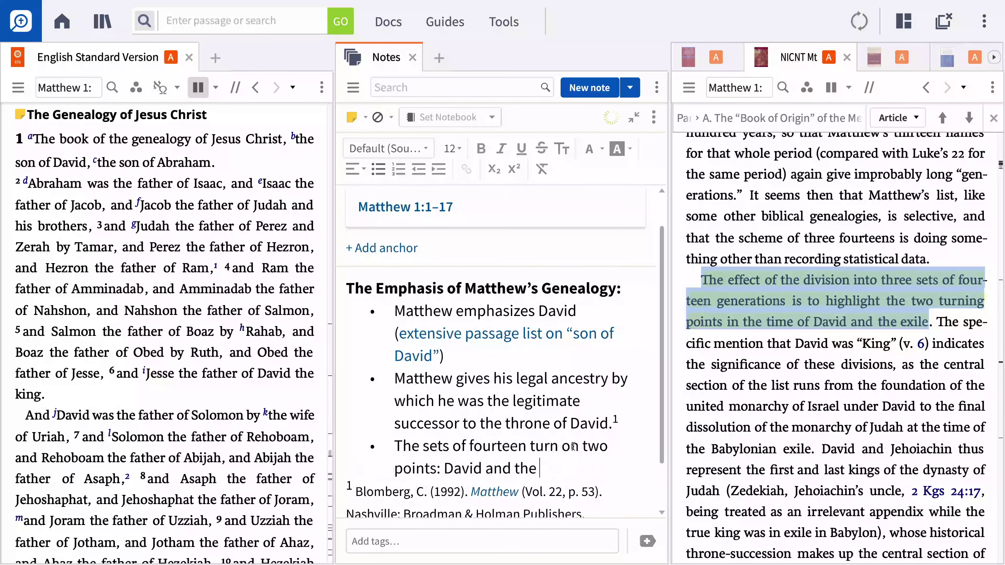
type("exile (per NICNT).")
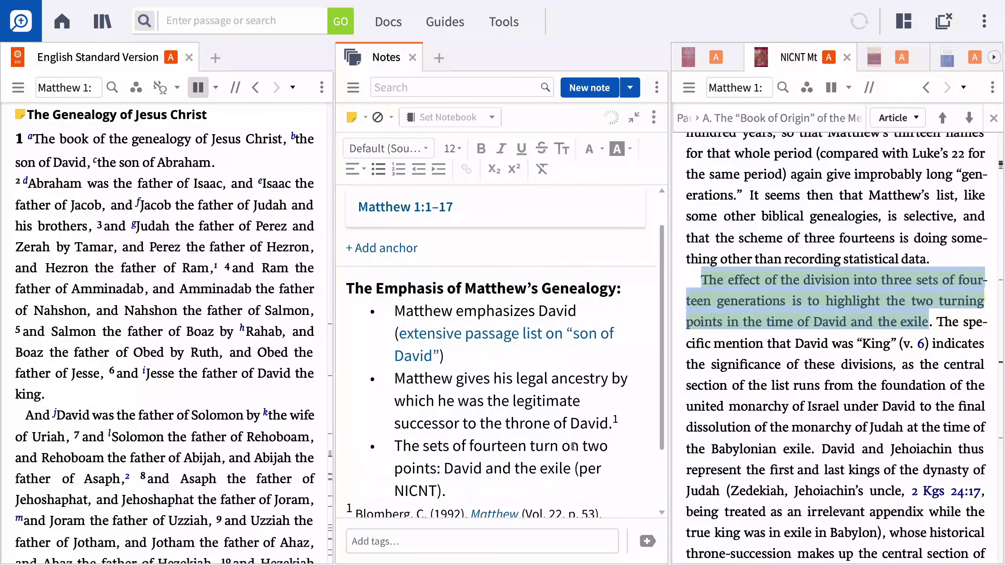
In the NIGTC commentary on Matthew 1:16, highlight "But the breaking of the pattern" through "but without explanation" in yellow.
scroll(241, 410, "down", 10)
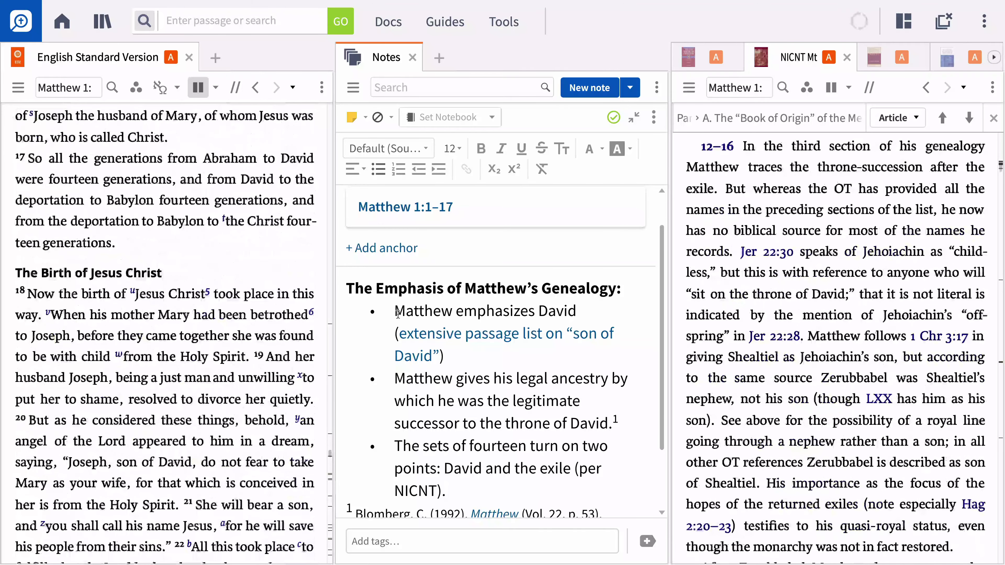
left_click(886, 64)
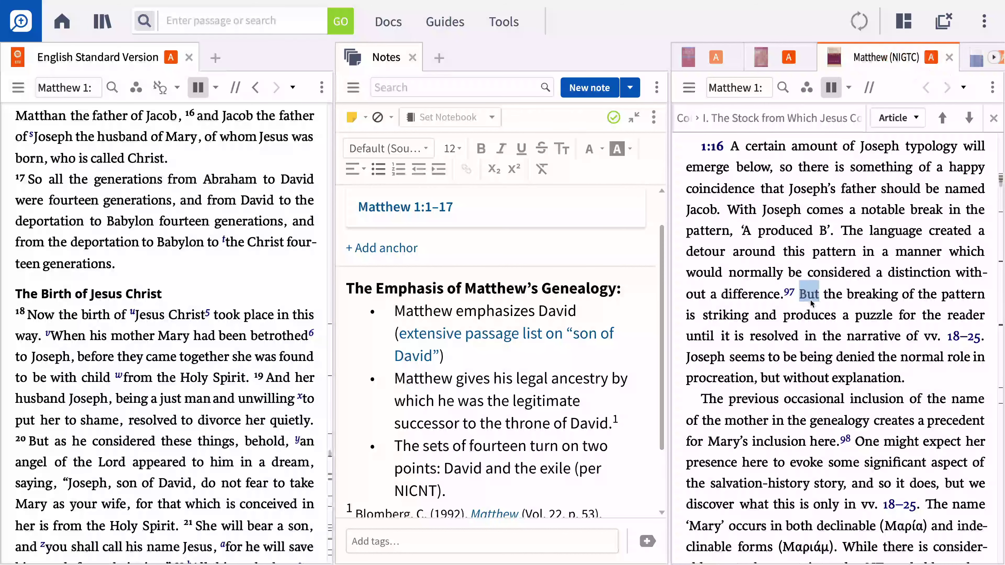
left_click_drag(799, 294, 917, 375)
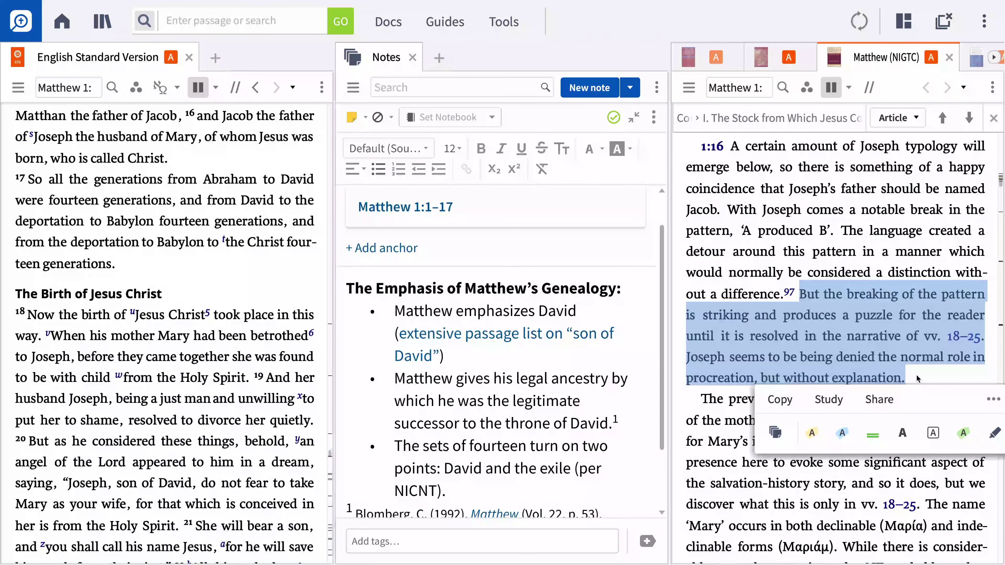
left_click(813, 433)
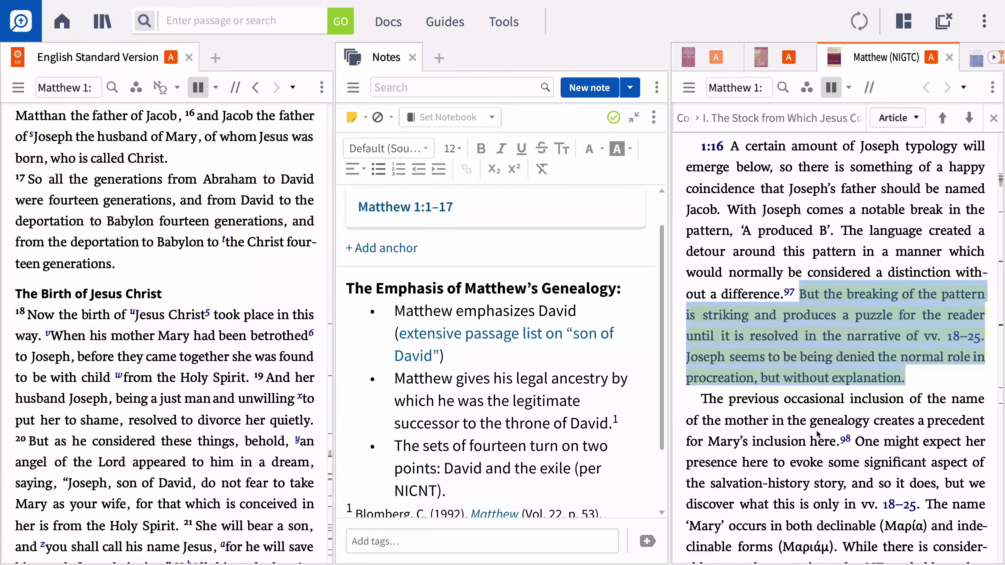
Copy the Pillar commentary's text from "The passive form here" through "son of David" and paste it below the note's last bullet.
left_click(972, 63)
left_click_drag(917, 243, 928, 326)
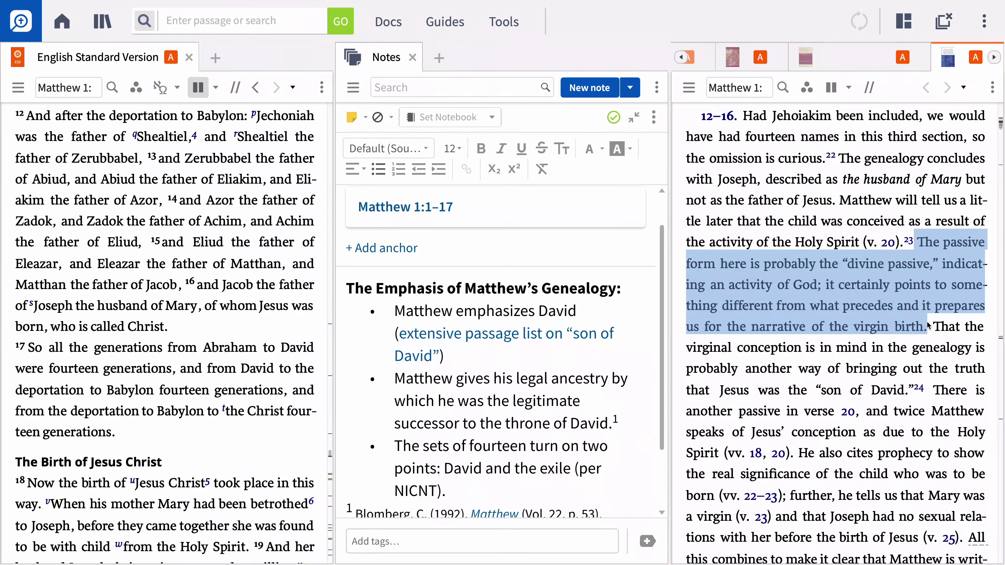
left_click_drag(928, 326, 921, 386)
key("ctrl+c")
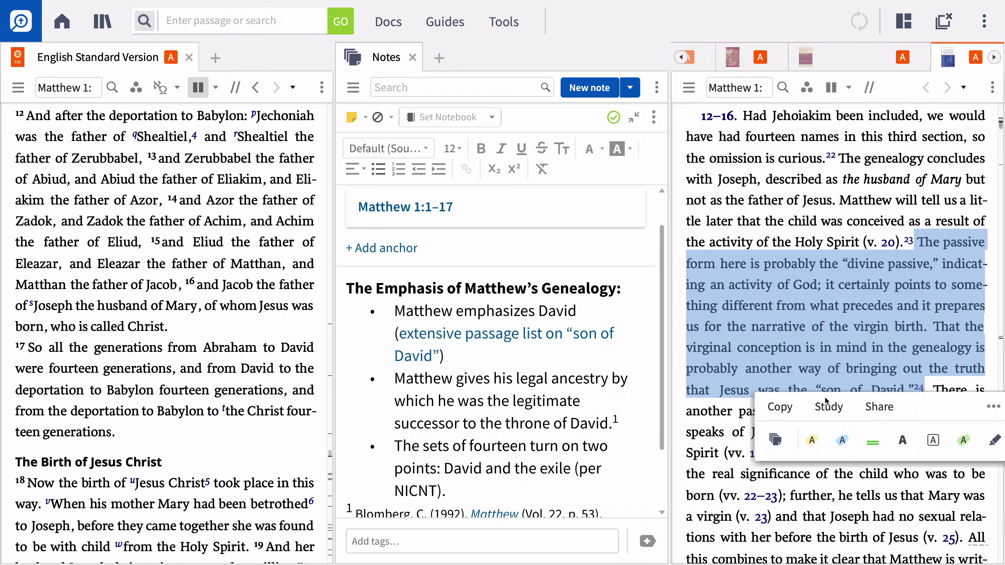
left_click(782, 411)
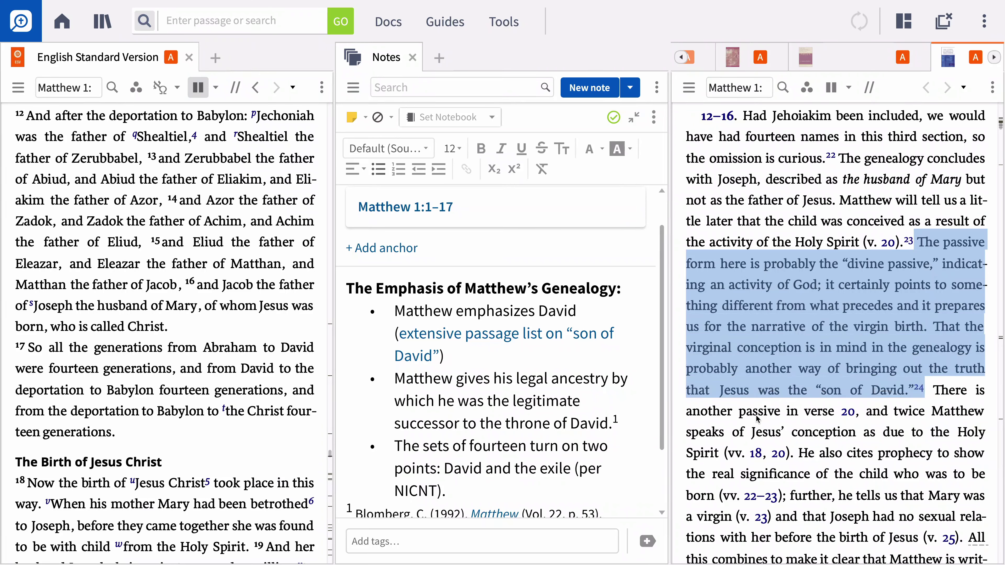
left_click(599, 491)
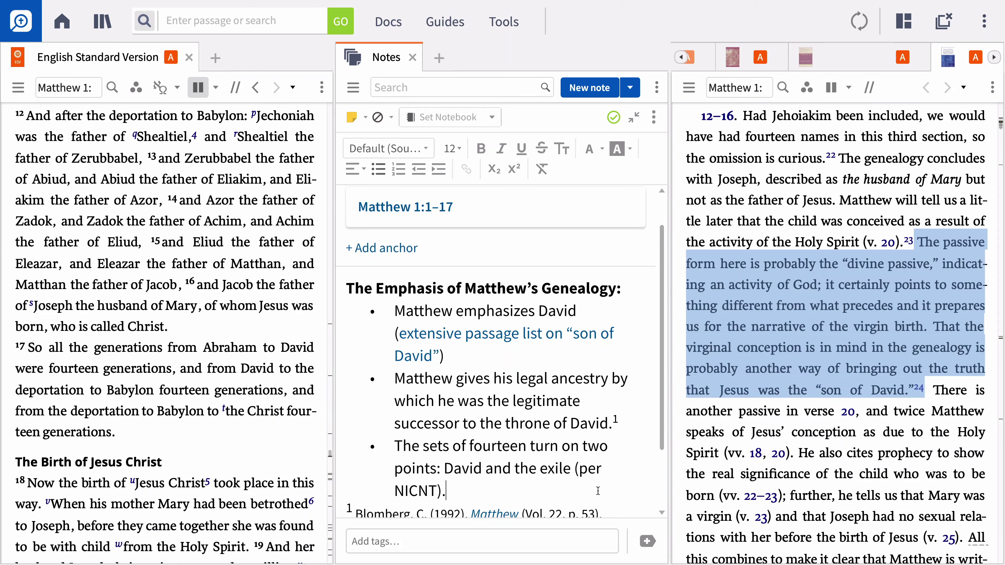
key("Return")
key("ctrl+v")
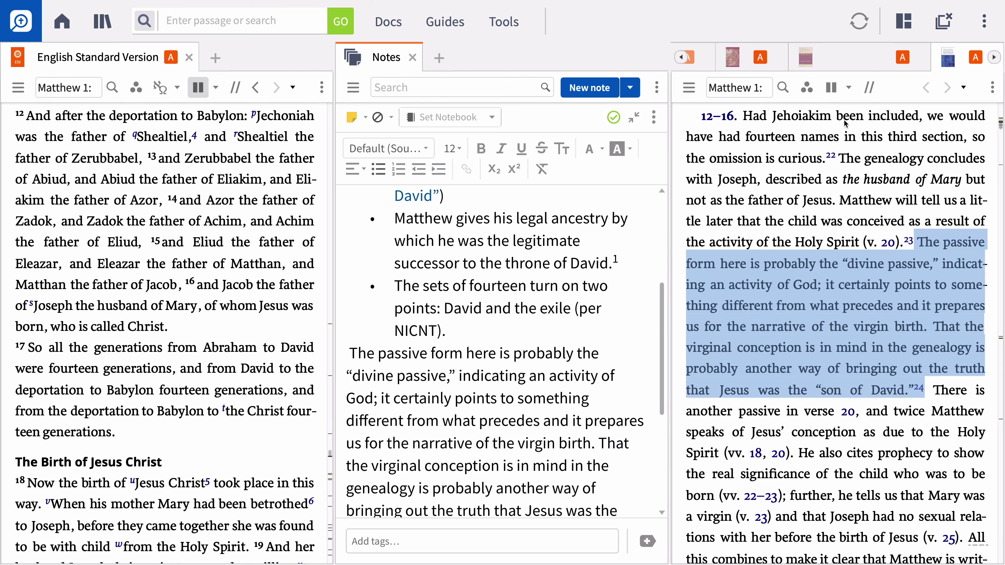
Save the current workspace as a named layout called "Commentary Study Layout".
left_click(910, 27)
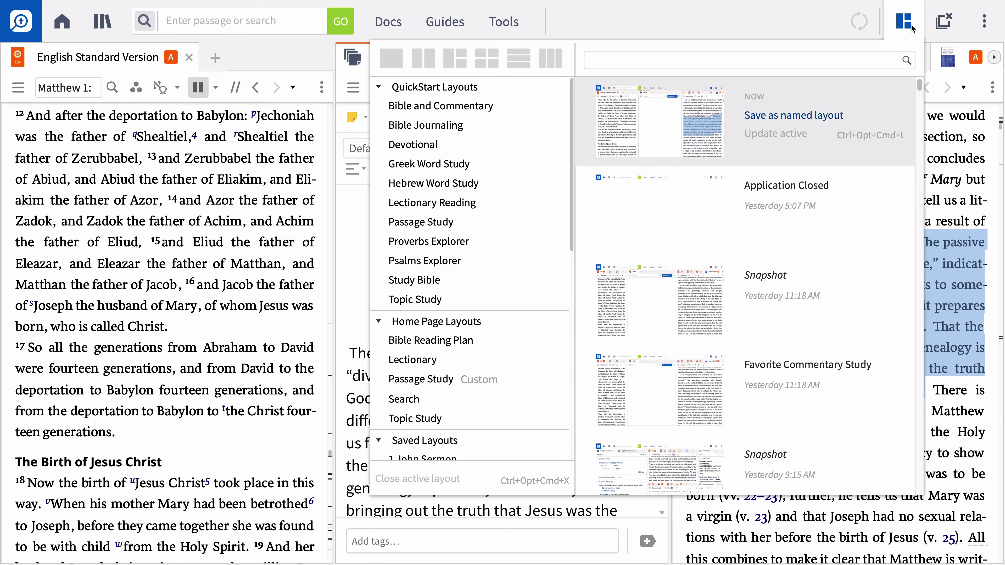
left_click(815, 116)
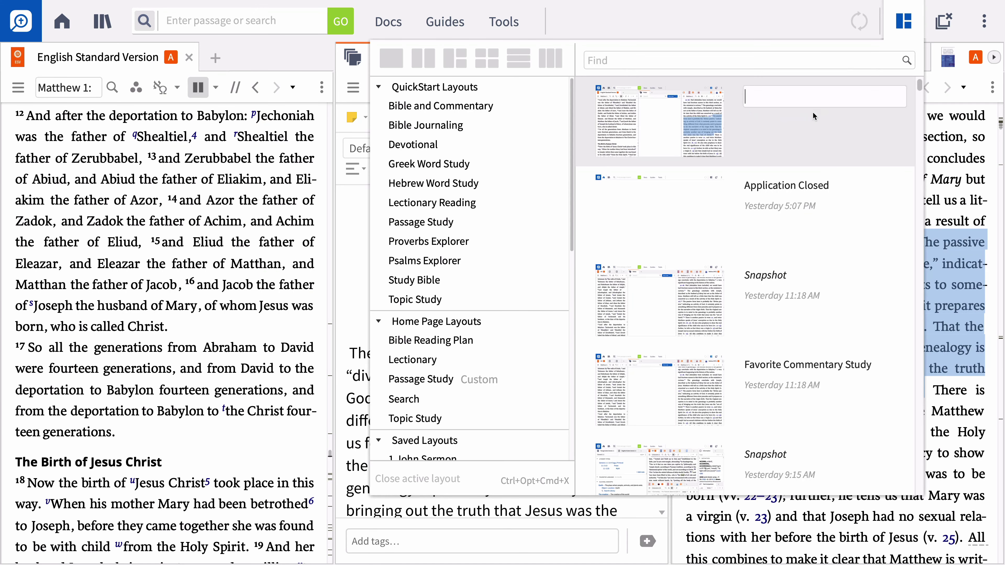
type("Commentary Study Layout")
key("Return")
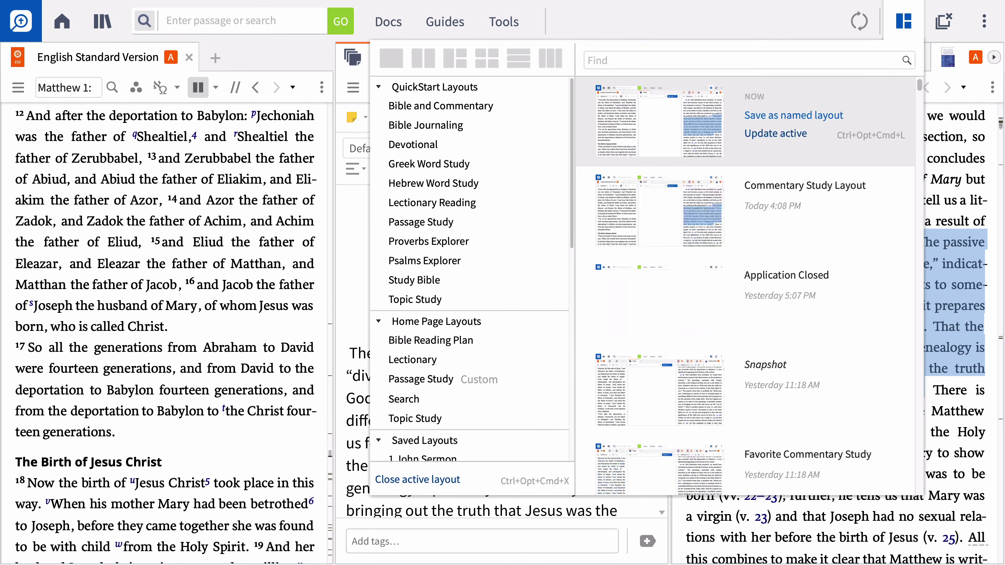
key("Escape")
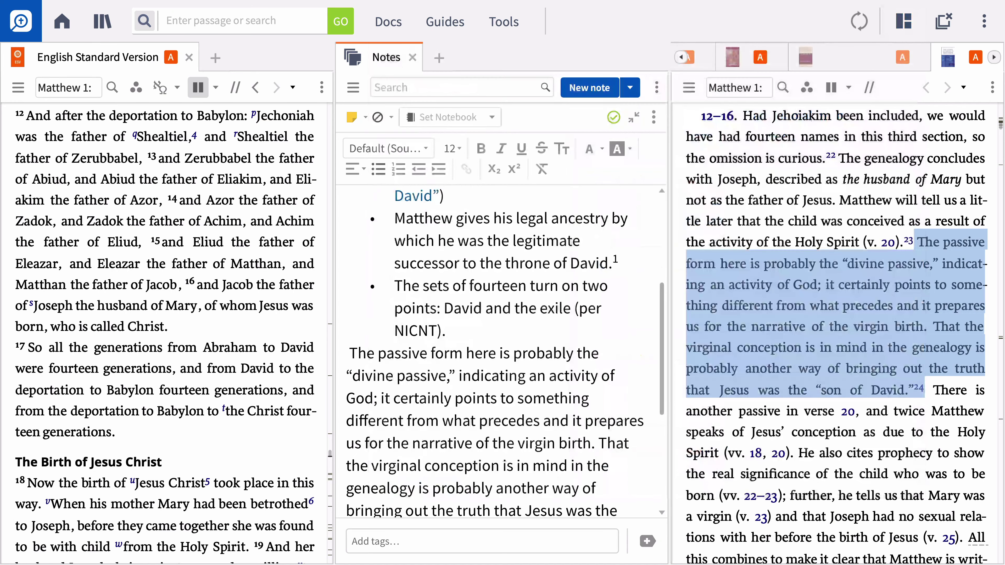